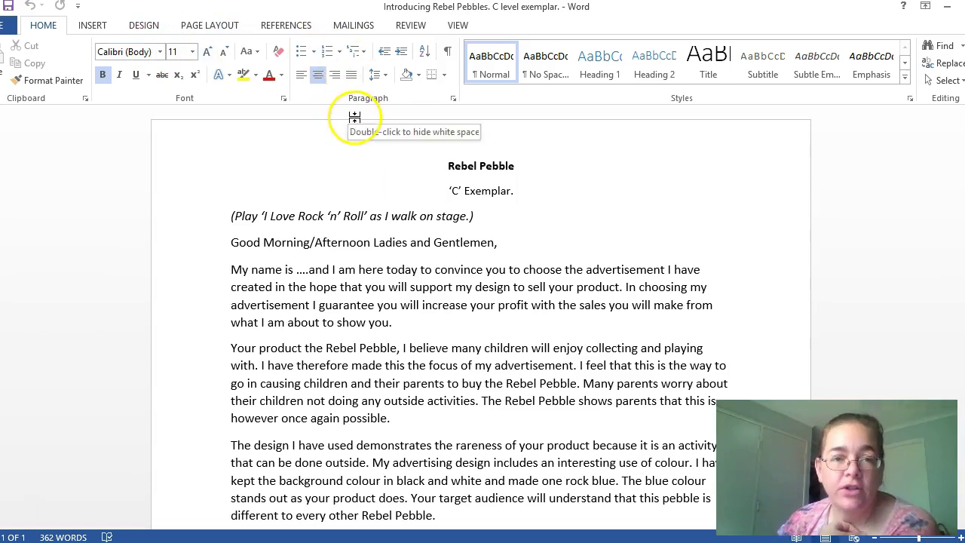
# Save a copy of the document in the Assessment folder, named with the student's name followed by "English assignment with comments".
pyautogui.click(8, 25)
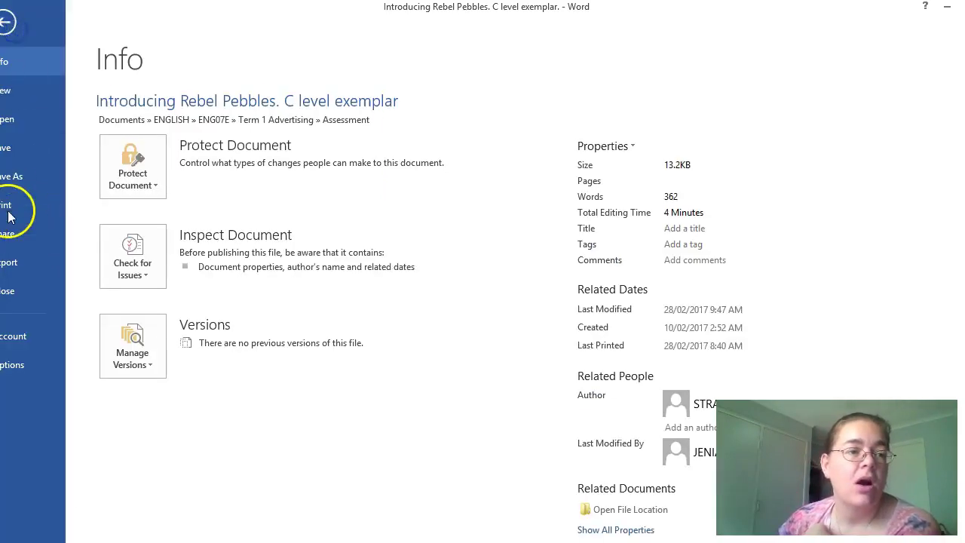
pyautogui.click(11, 176)
pyautogui.click(431, 168)
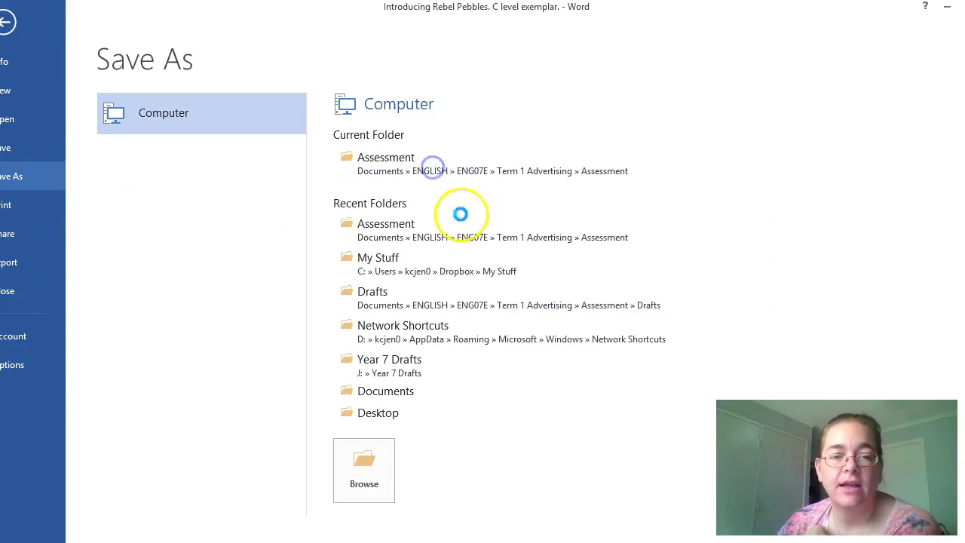
pyautogui.click(285, 255)
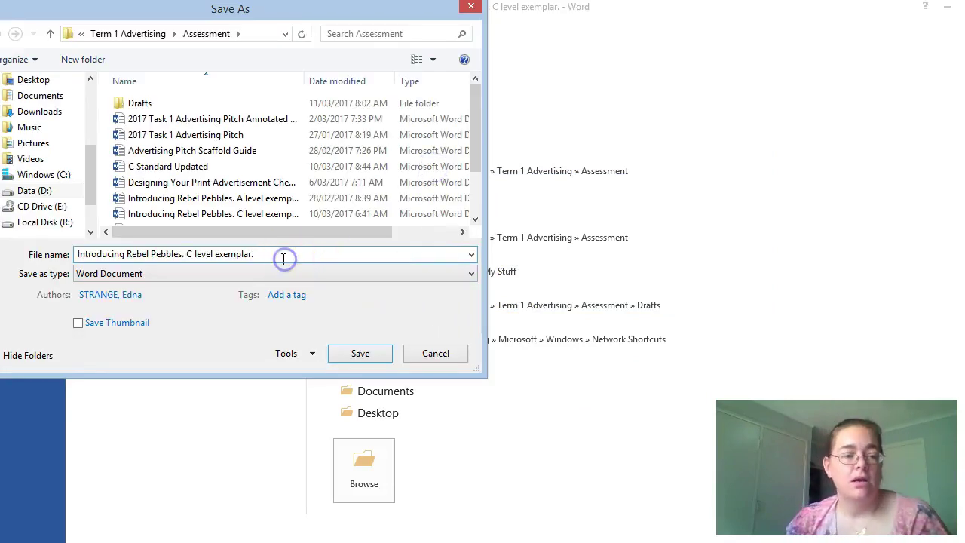
pyautogui.moveTo(262, 255); pyautogui.dragTo(22, 254)
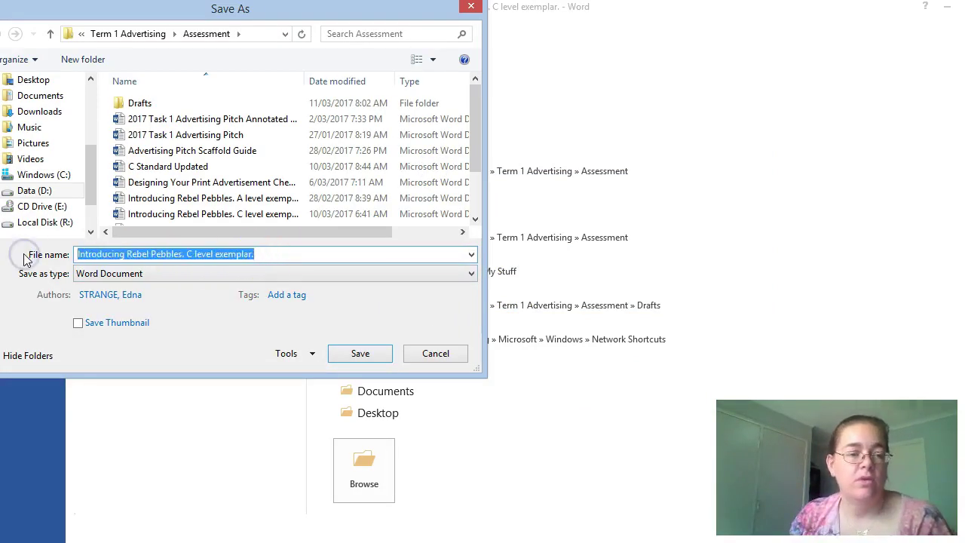
pyautogui.write('term')
pyautogui.press('BackSpace')
pyautogui.press('BackSpace')
pyautogui.press('BackSpace')
pyautogui.press('BackSpace')
pyautogui.write('Joe Bloggs Engl')
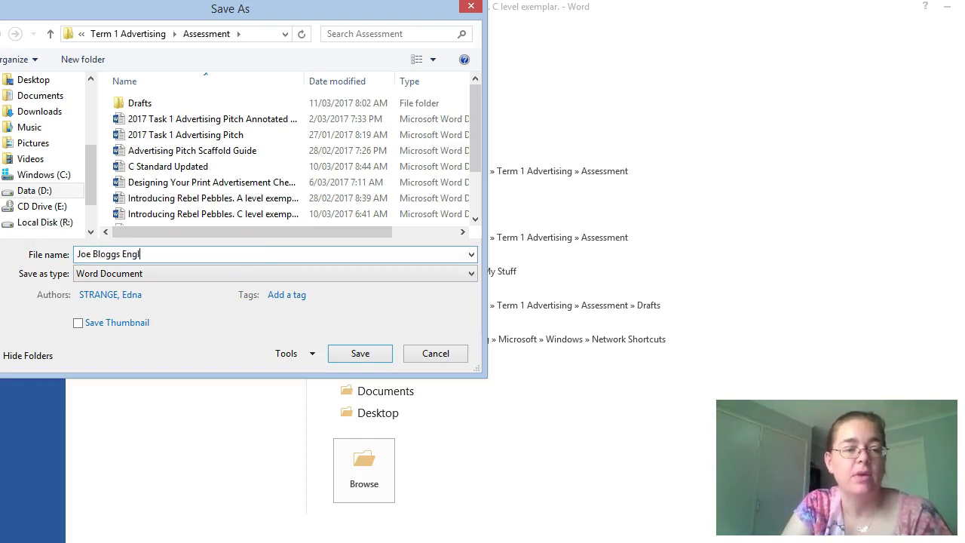
pyautogui.write('ish assigm')
pyautogui.press('BackSpace')
pyautogui.write('nemtn with')
pyautogui.press('BackSpace')
pyautogui.press('BackSpace')
pyautogui.press('BackSpace')
pyautogui.press('BackSpace')
pyautogui.press('BackSpace')
pyautogui.press('BackSpace')
pyautogui.press('BackSpace')
pyautogui.press('BackSpace')
pyautogui.write('ment with comments')
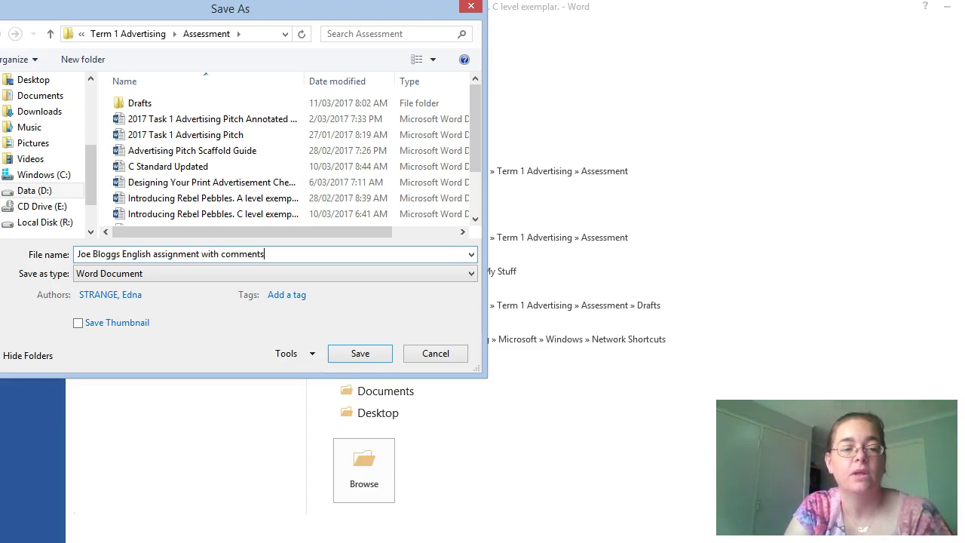
pyautogui.moveTo(267, 254); pyautogui.dragTo(202, 254)
pyautogui.click(361, 354)
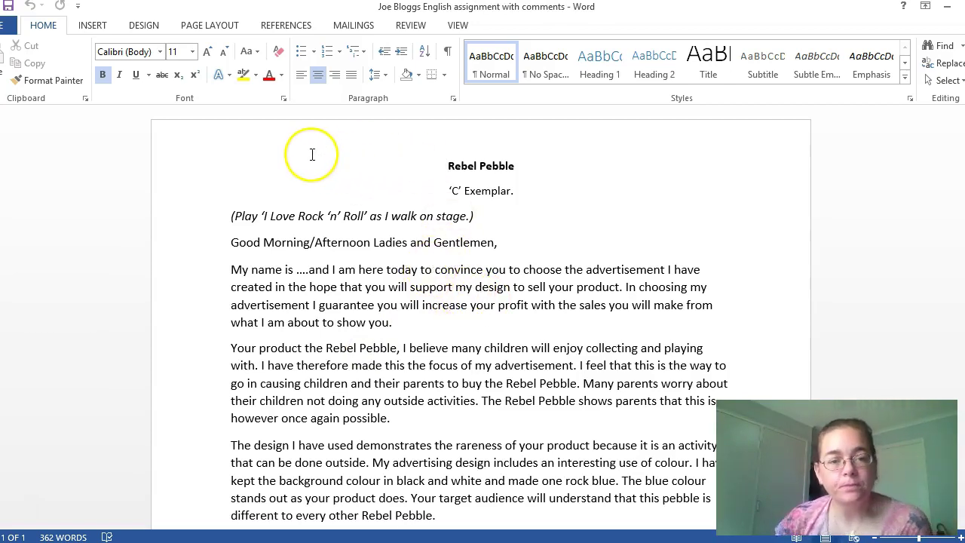
# Turn on Track Changes for the document.
pyautogui.click(410, 25)
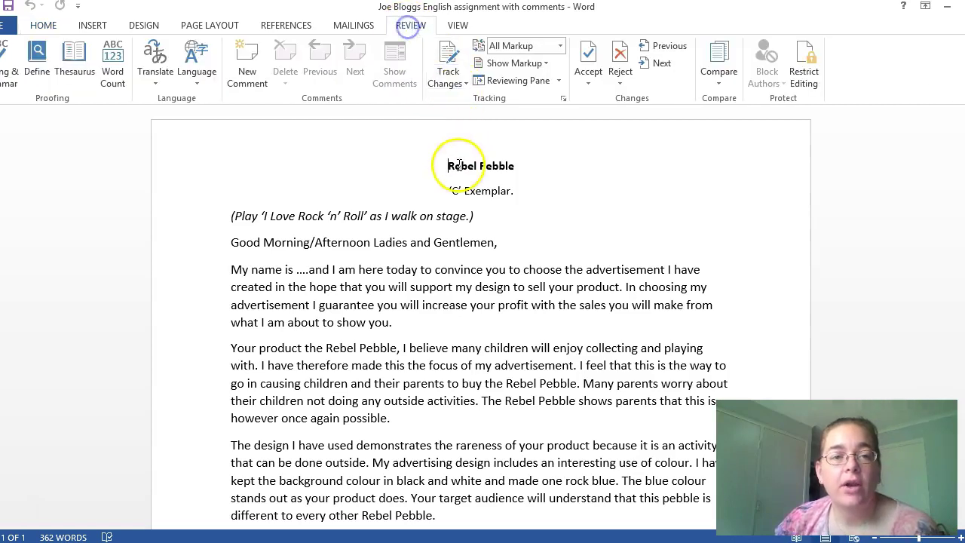
pyautogui.click(450, 64)
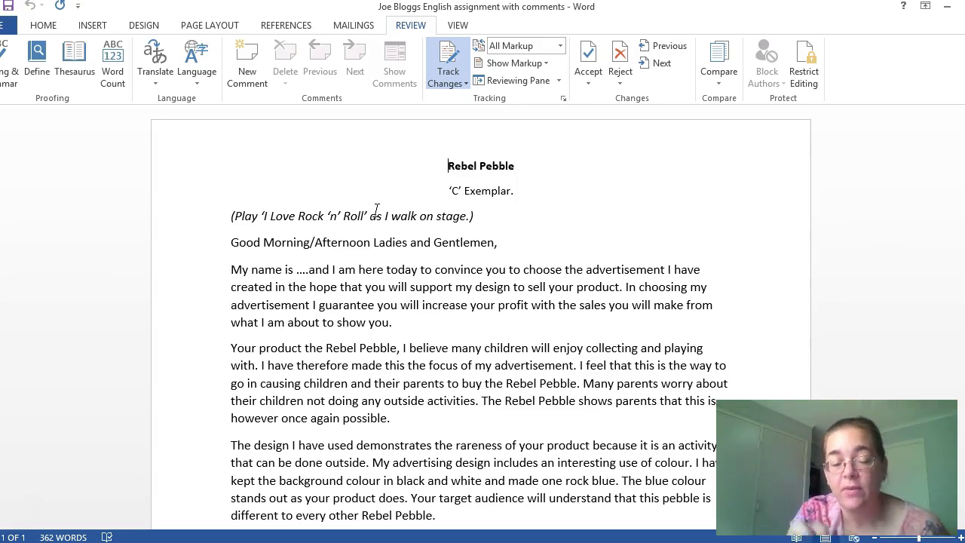
# Enter the student's full name in the page header and return to the body text.
pyautogui.click(234, 157)
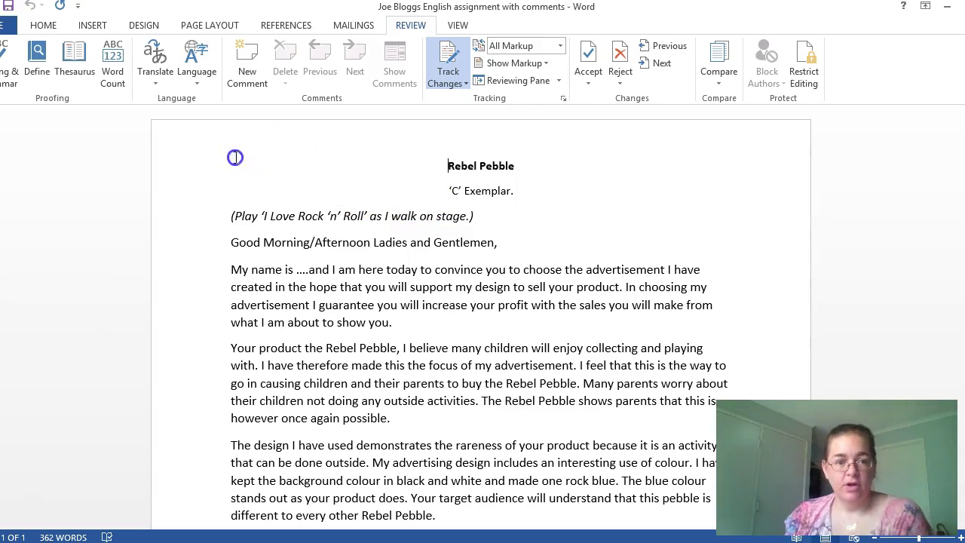
pyautogui.doubleClick(239, 156)
pyautogui.write('Joe B')
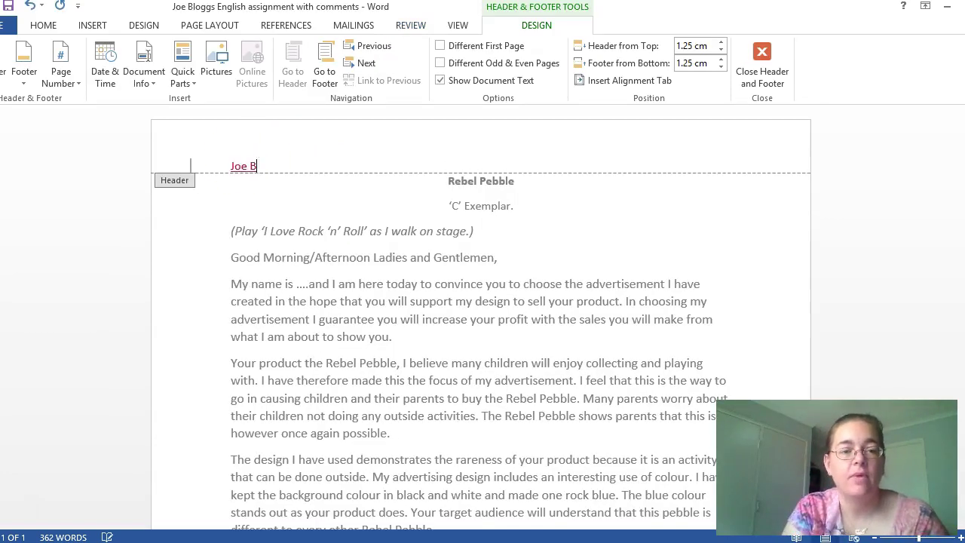
pyautogui.write('loggs')
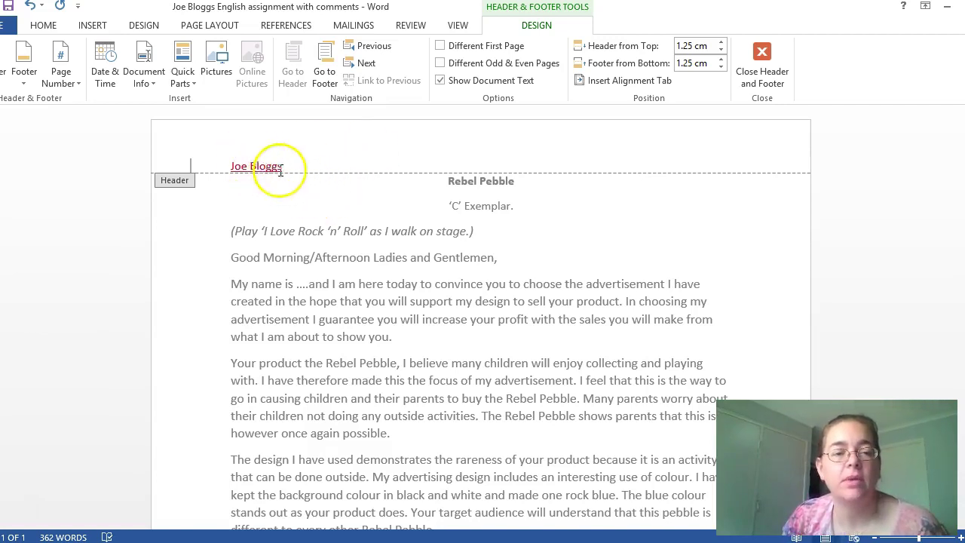
pyautogui.doubleClick(286, 210)
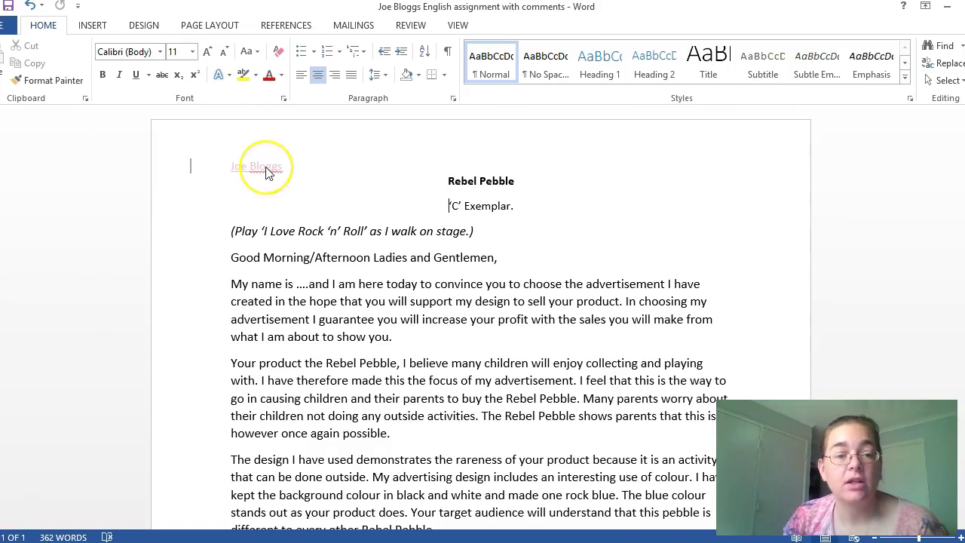
pyautogui.moveTo(267, 172)
pyautogui.click(524, 210)
# Add the comment "You have forgotten to insert your name!" to the words "My name is ...." in the first paragraph.
pyautogui.scroll(-1, 526, 218)
pyautogui.scroll(-2, 526, 217)
pyautogui.scroll(2, 526, 216)
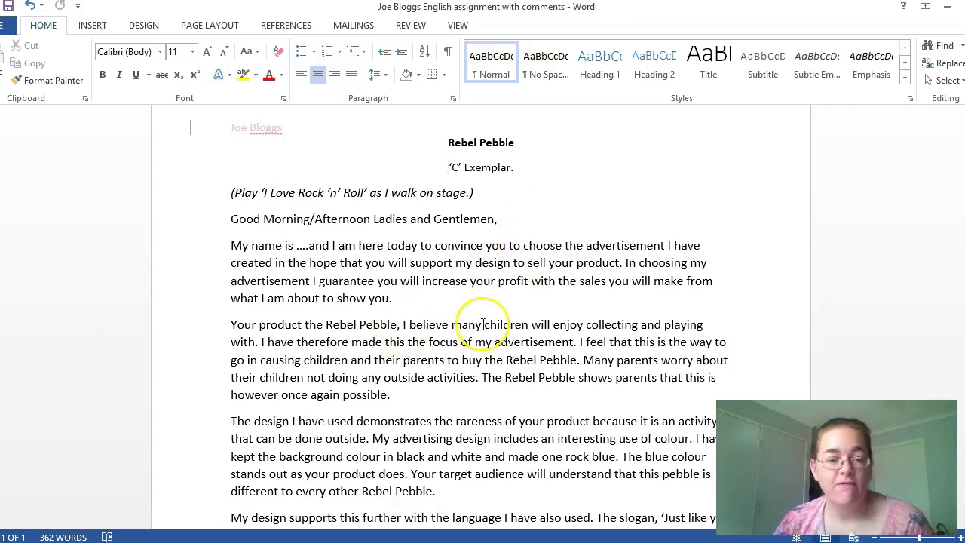
pyautogui.scroll(-2, 460, 306)
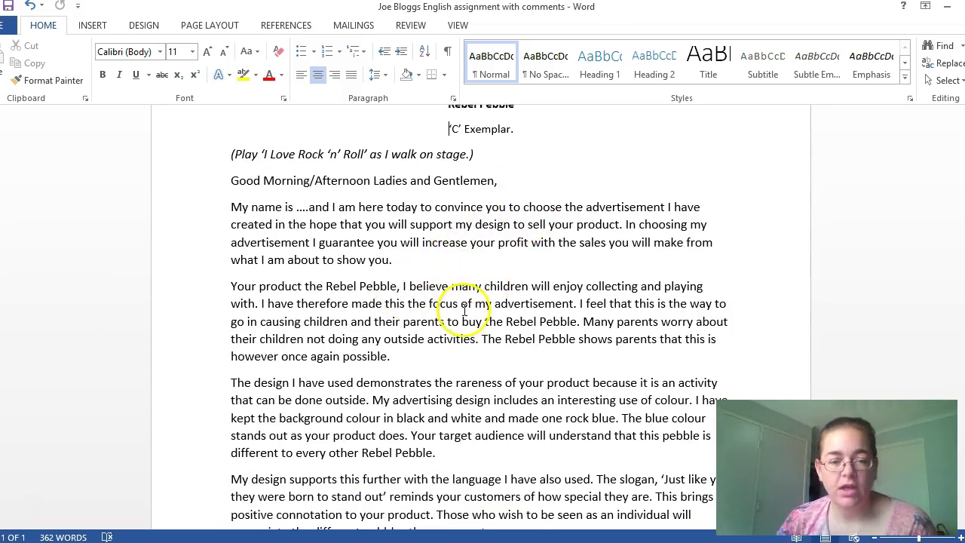
pyautogui.scroll(3, 464, 309)
pyautogui.moveTo(308, 285); pyautogui.dragTo(197, 280)
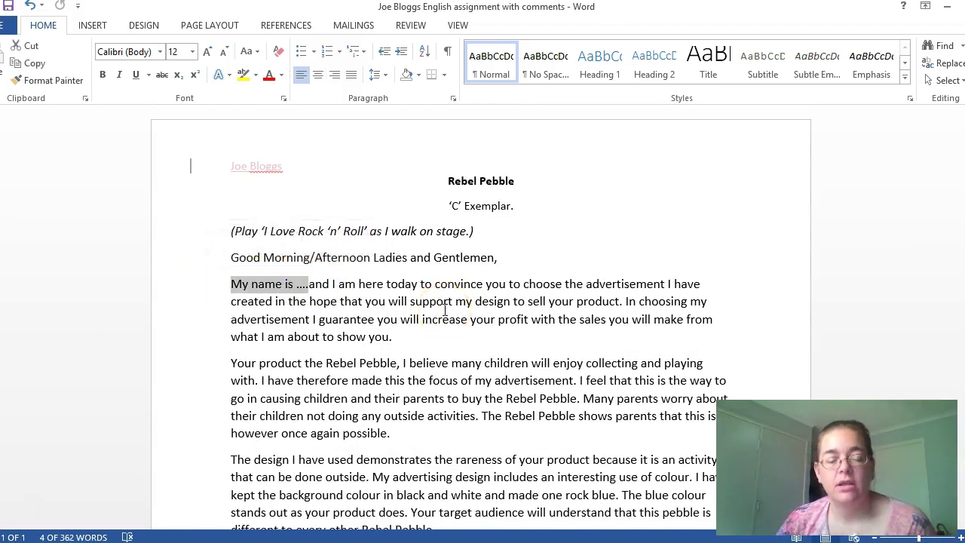
pyautogui.moveTo(261, 287)
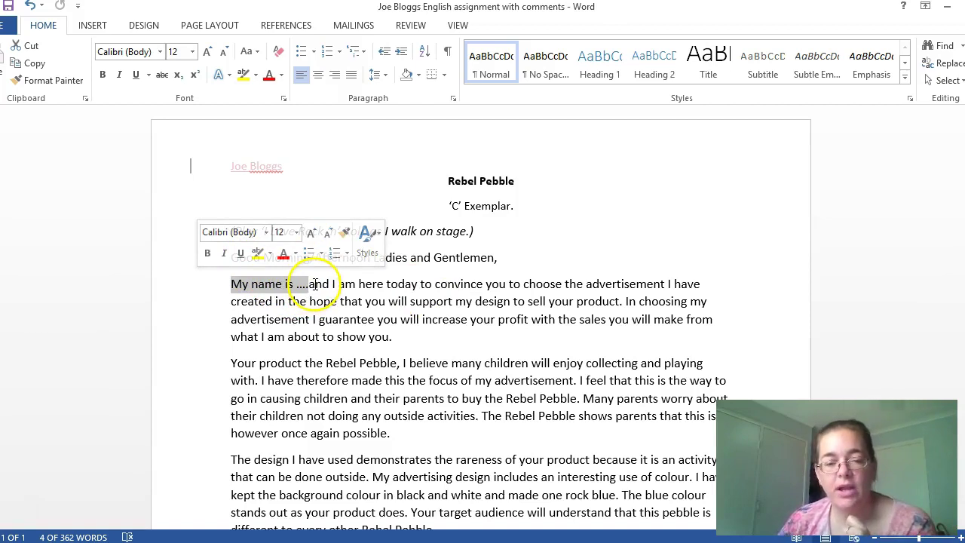
pyautogui.click(411, 26)
pyautogui.click(247, 59)
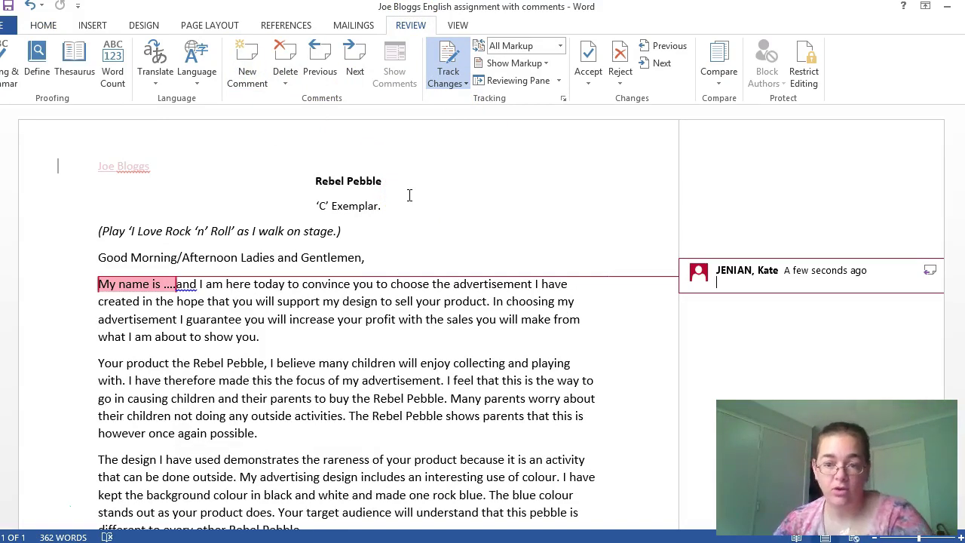
pyautogui.write('You have forgotten to insert your name!')
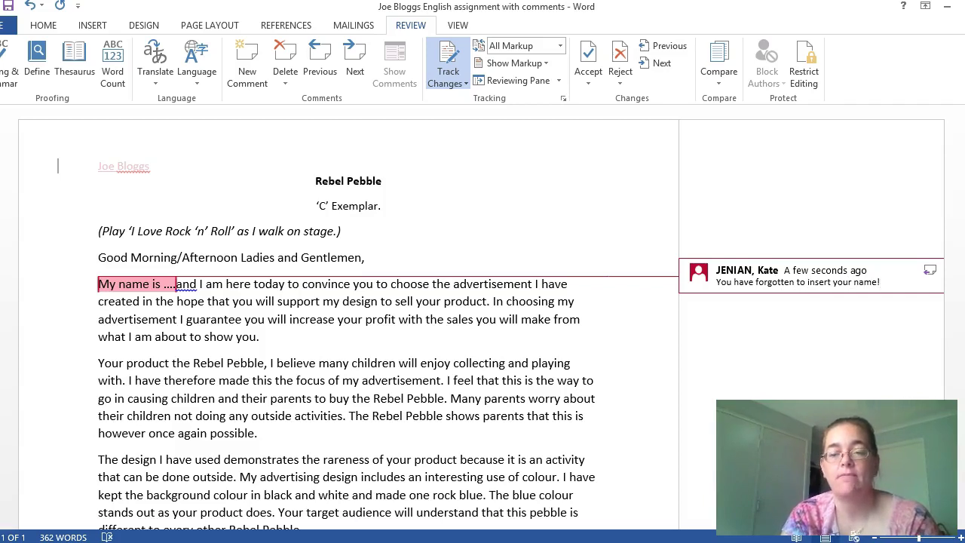
pyautogui.click(400, 298)
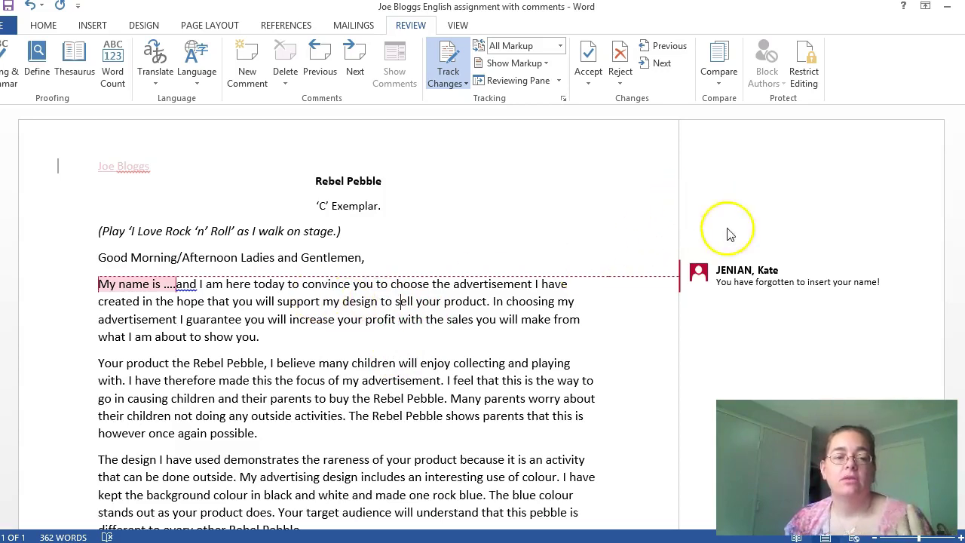
pyautogui.click(700, 287)
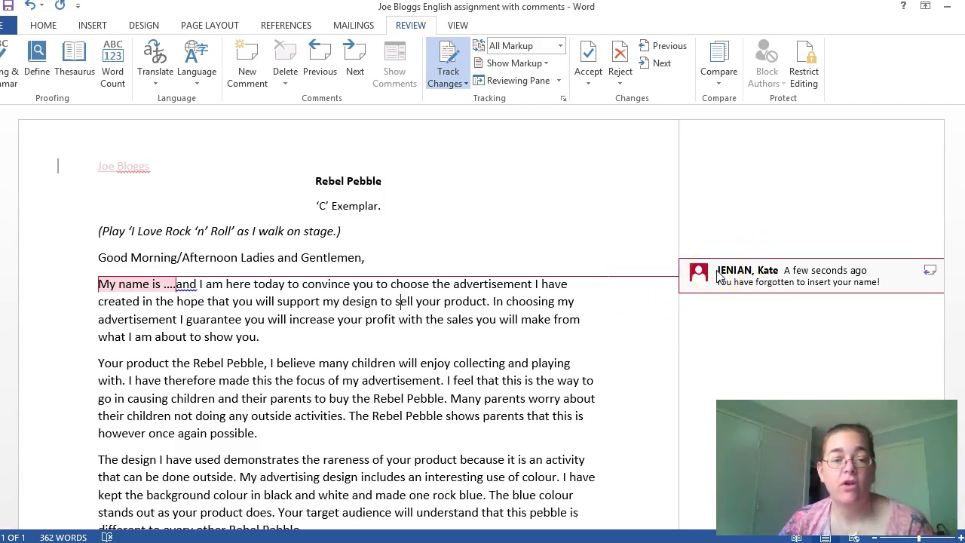
pyautogui.click(576, 351)
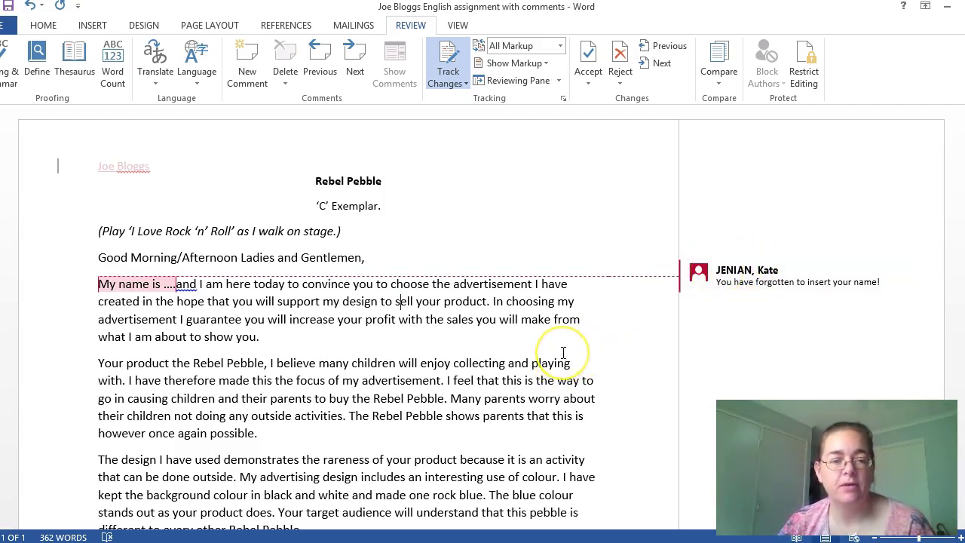
# Add the comment "Sentence structure!" to the sentence beginning "Your product the Rebel Pebble" in the second paragraph.
pyautogui.scroll(-2, 564, 352)
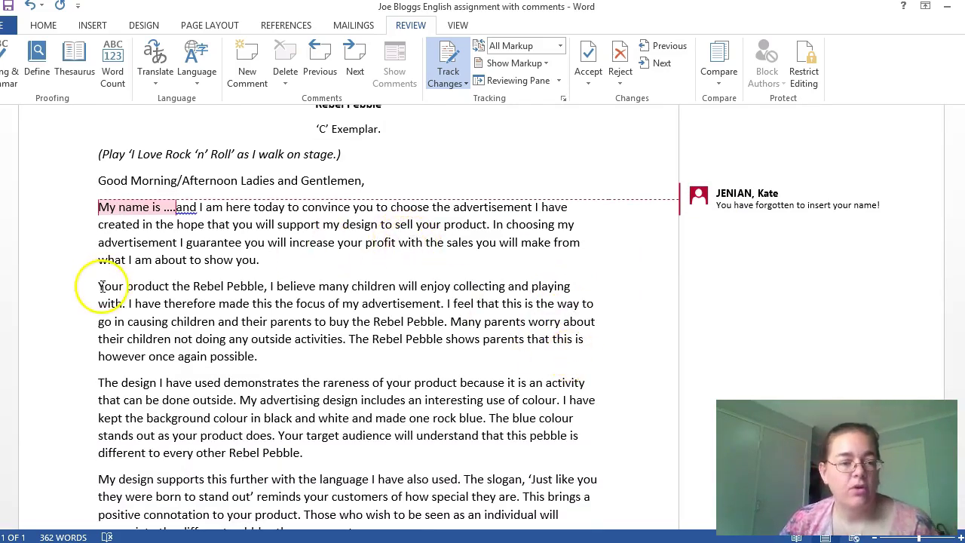
pyautogui.moveTo(126, 304); pyautogui.dragTo(98, 287)
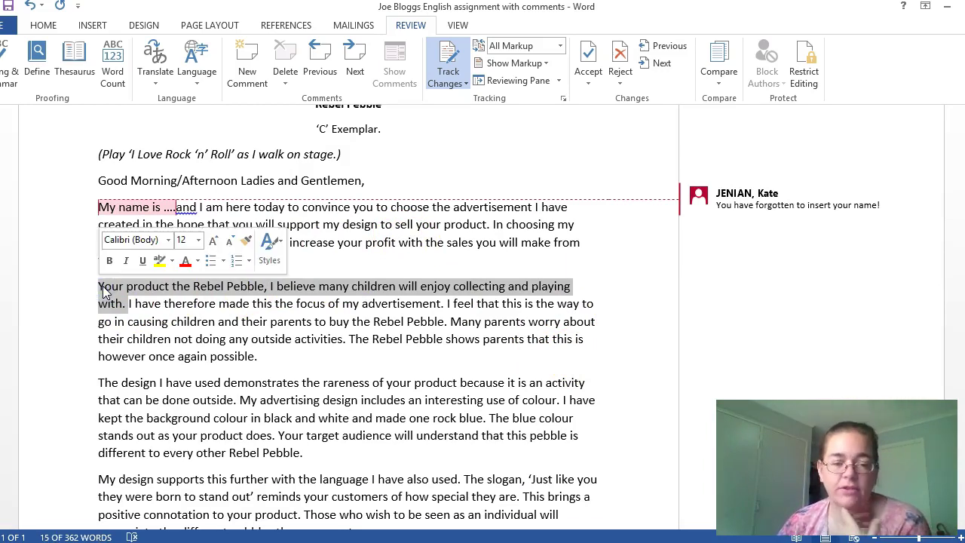
pyautogui.moveTo(103, 293); pyautogui.dragTo(123, 295)
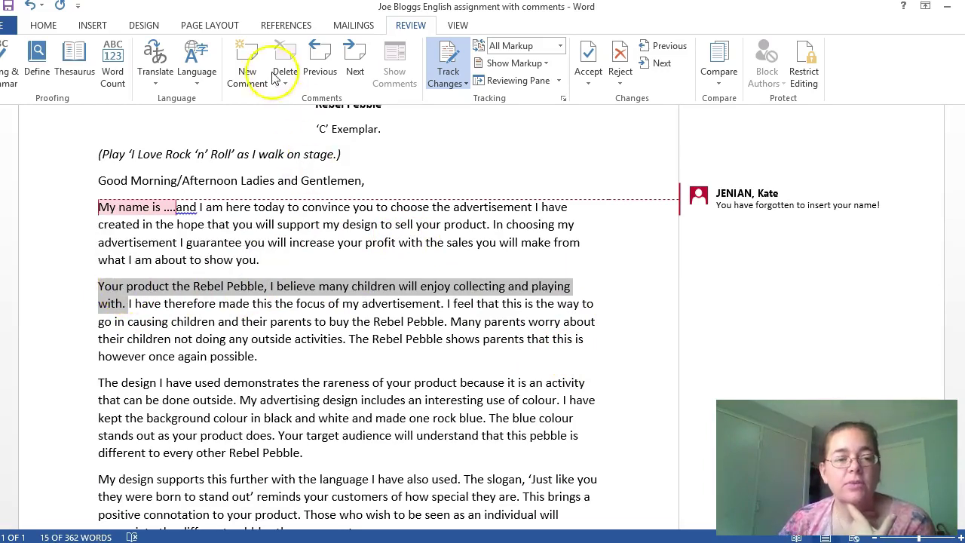
pyautogui.click(248, 68)
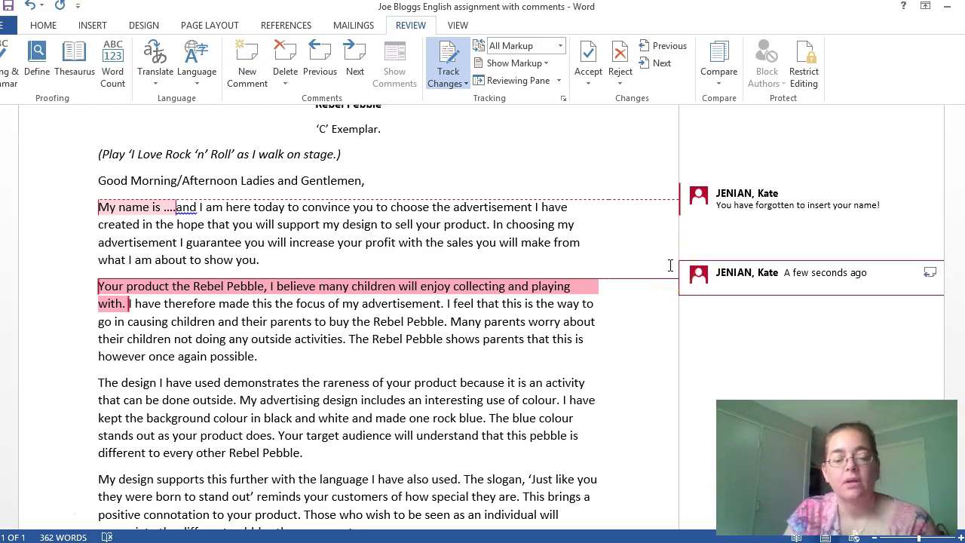
pyautogui.write('sSent')
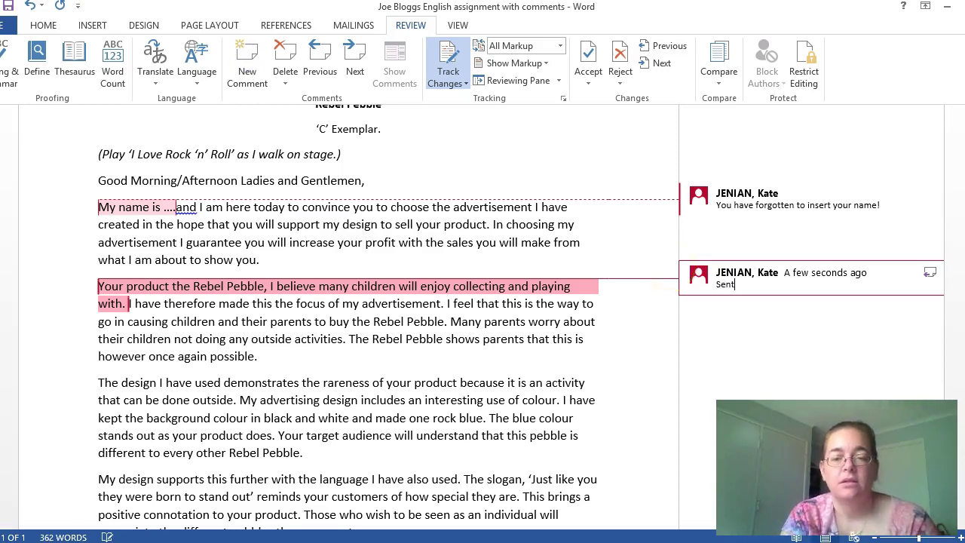
pyautogui.write('ence structure!')
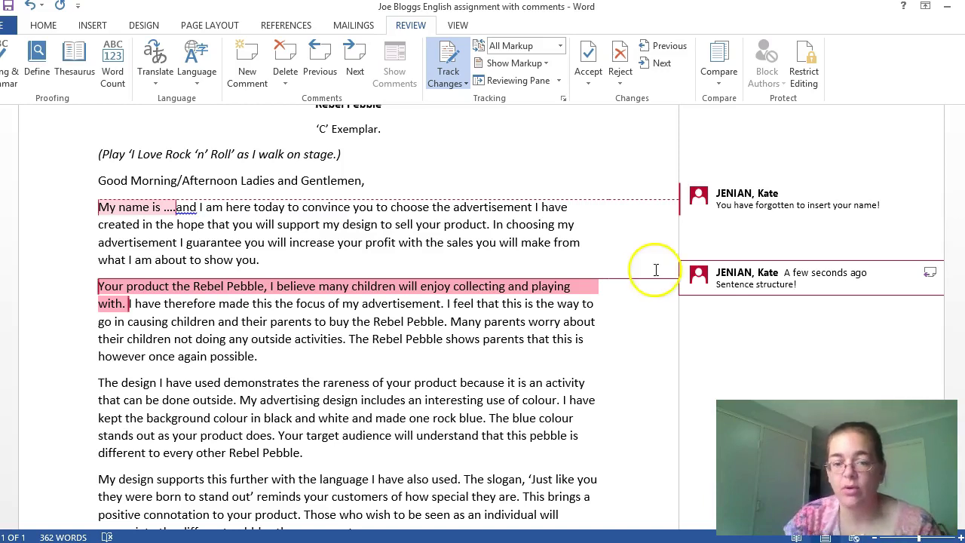
# Comment "What associations do we have with the colour blue?" on the words "The blue colour stands out as your product does".
pyautogui.scroll(-1, 532, 323)
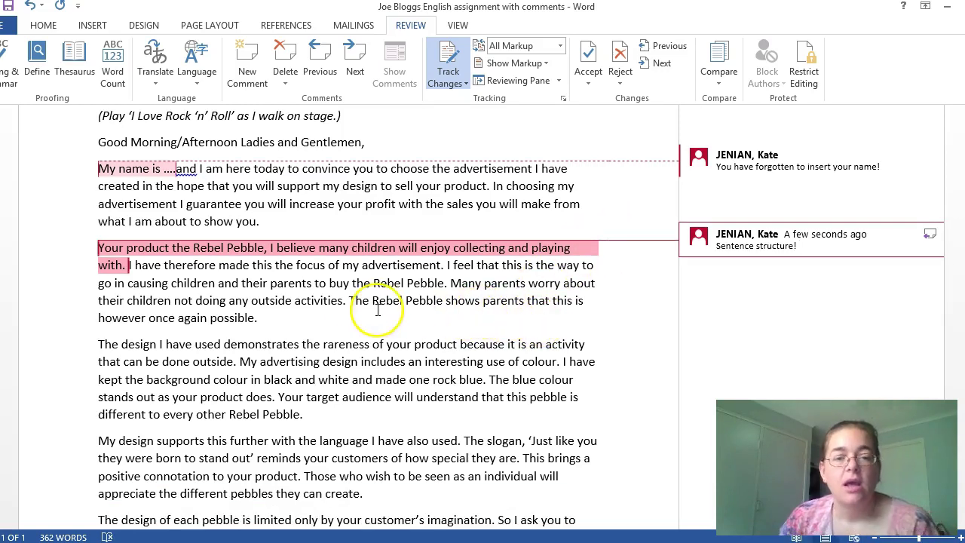
pyautogui.scroll(-1, 381, 287)
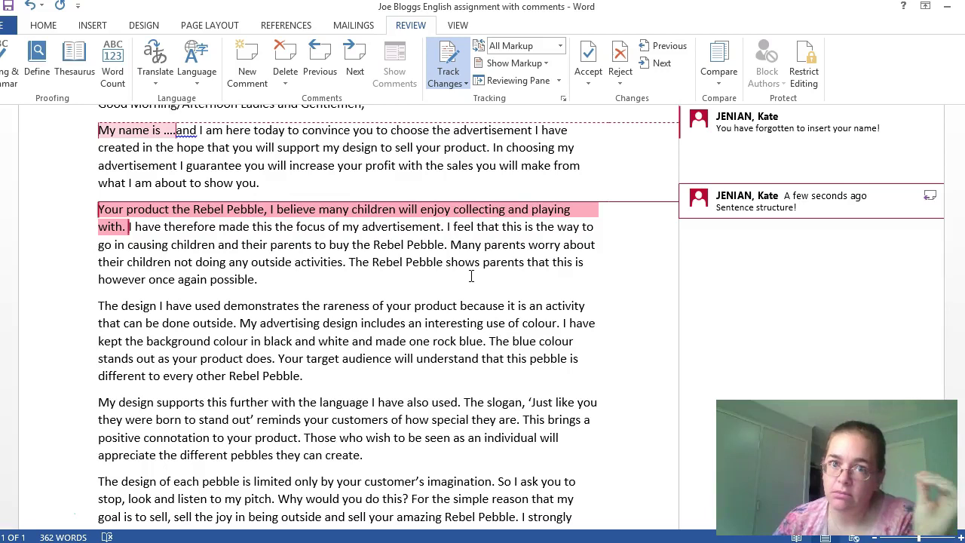
pyautogui.scroll(-1, 517, 298)
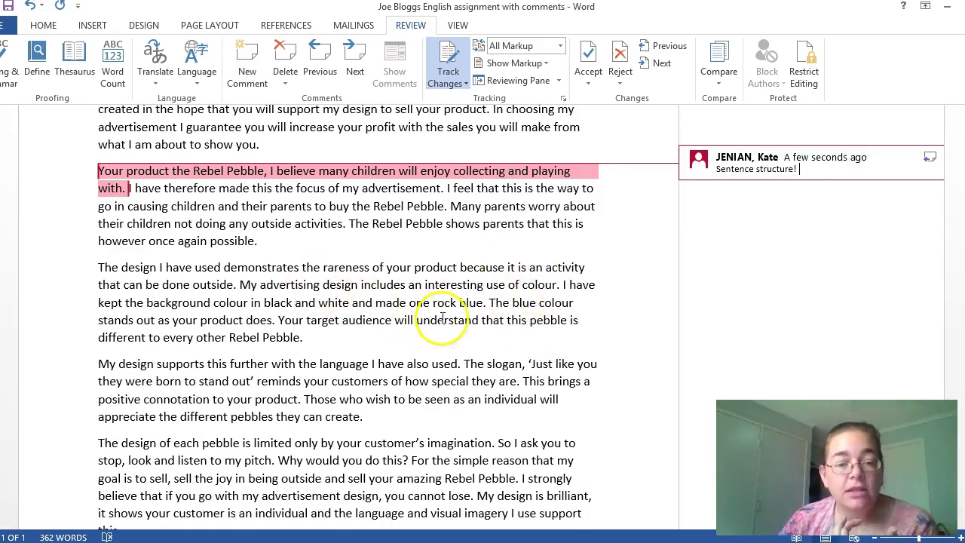
pyautogui.moveTo(239, 285); pyautogui.dragTo(323, 320)
pyautogui.click(391, 342)
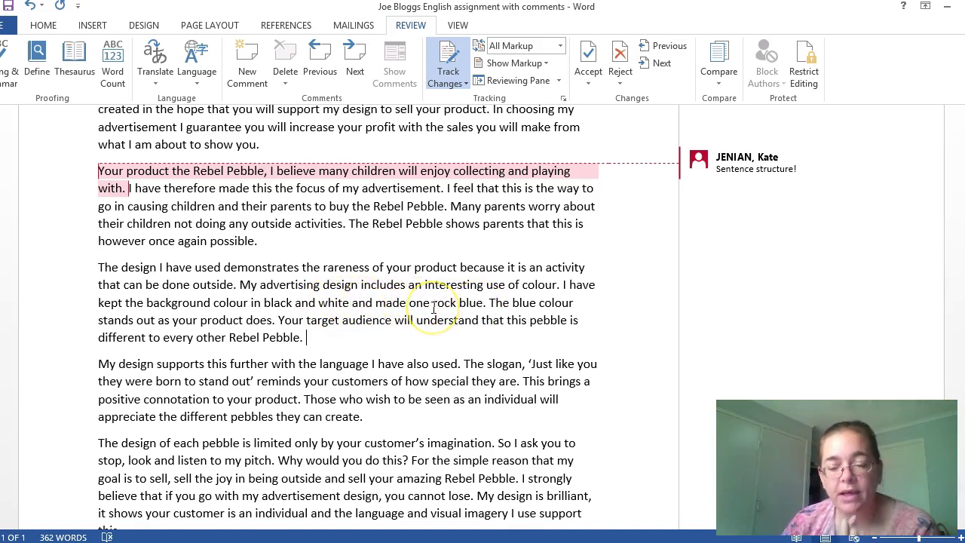
pyautogui.moveTo(552, 309); pyautogui.dragTo(272, 318)
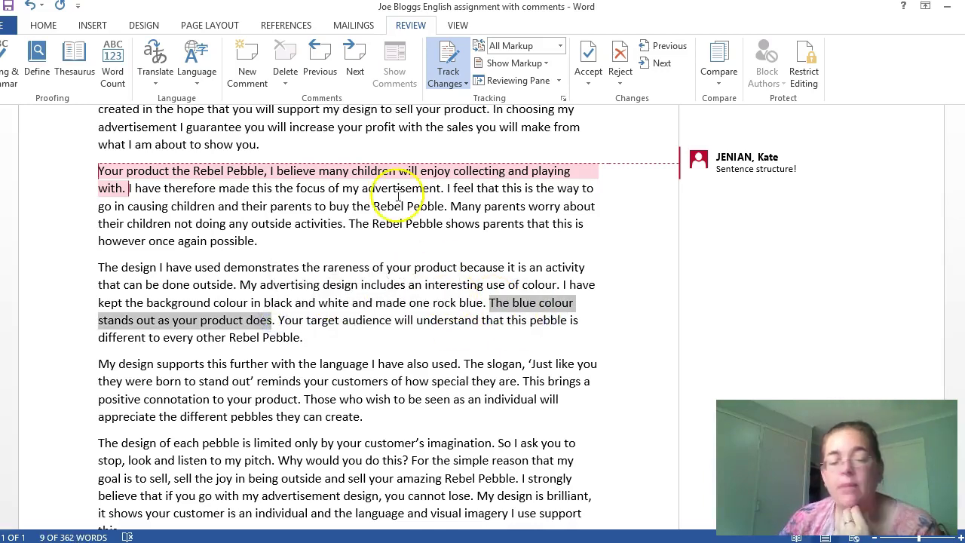
pyautogui.click(247, 64)
pyautogui.write('What associations')
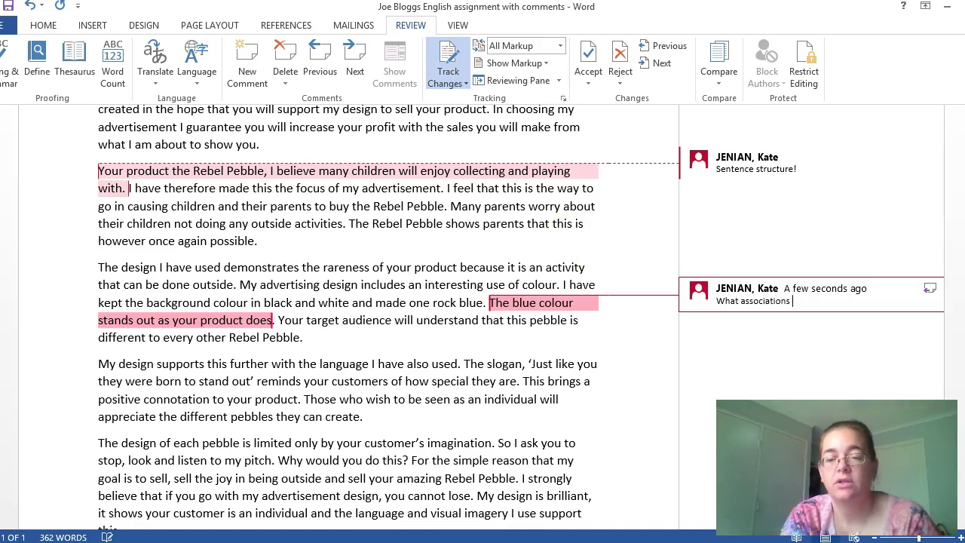
pyautogui.write(' do we have with the colour blue?')
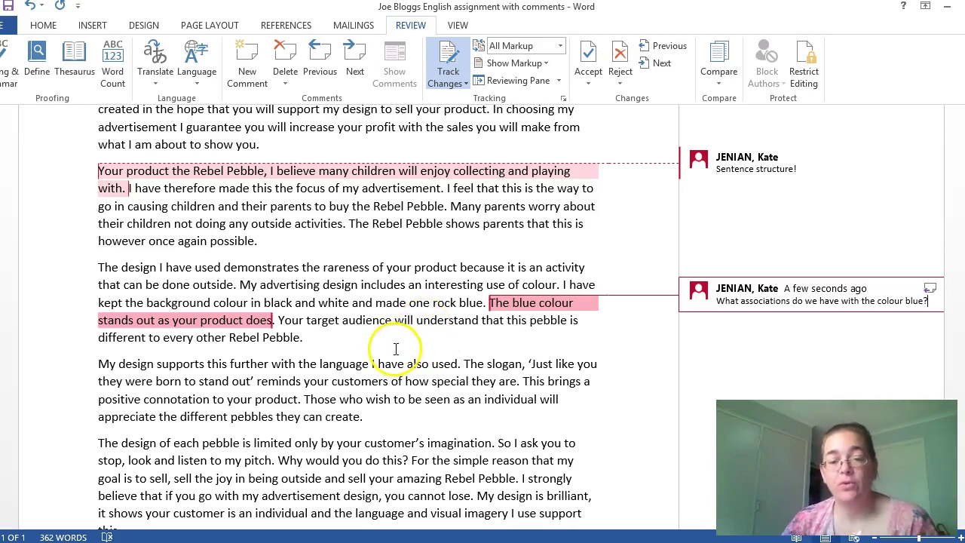
# Delete the letter "n" from "parents" in the second paragraph's phrase about buying the Rebel Pebble as a tracked change.
pyautogui.click(395, 346)
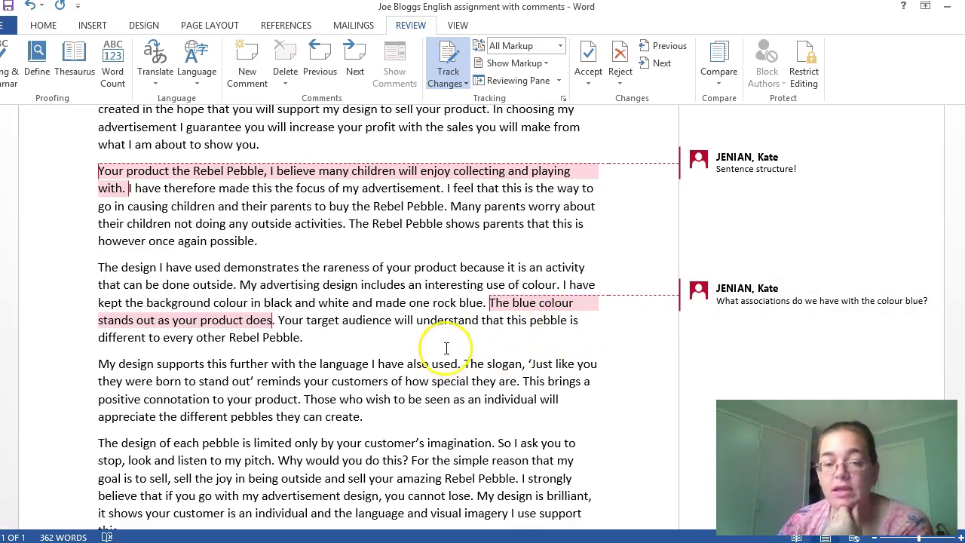
pyautogui.scroll(-2, 430, 329)
pyautogui.scroll(-5, 430, 329)
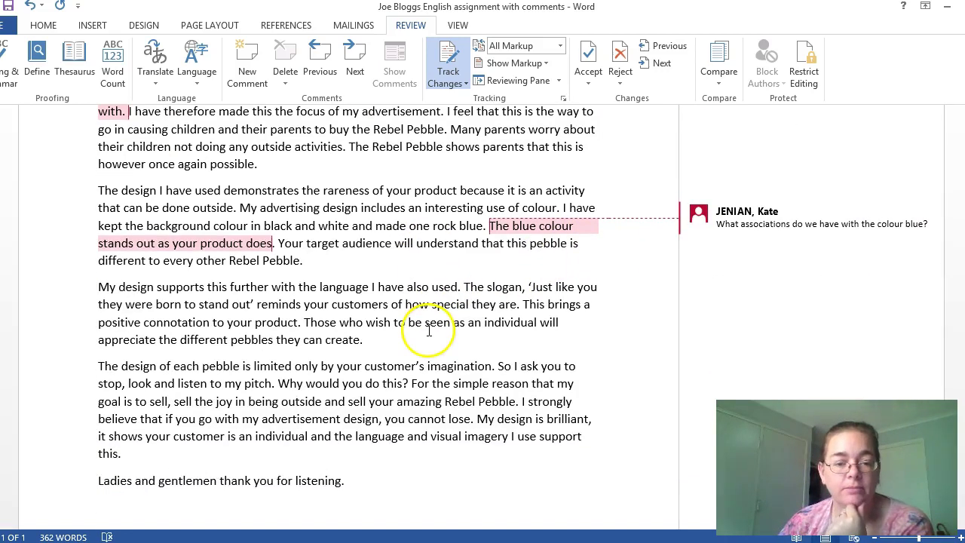
pyautogui.scroll(5, 425, 332)
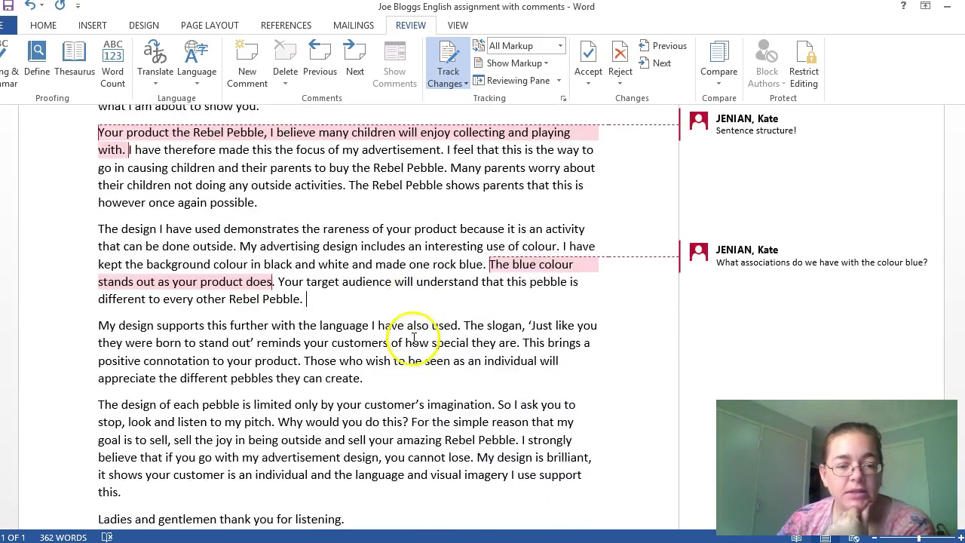
pyautogui.scroll(2, 411, 332)
pyautogui.scroll(2, 416, 328)
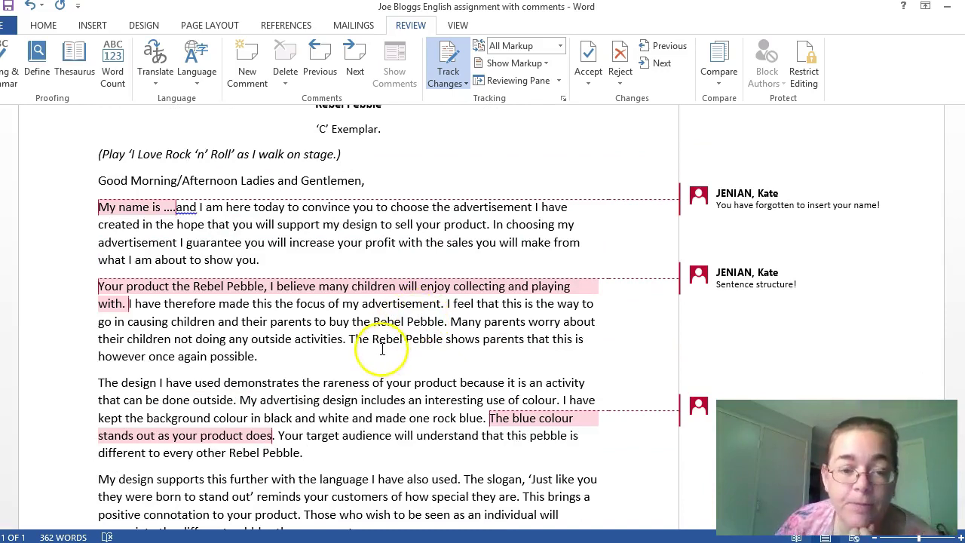
pyautogui.click(300, 322)
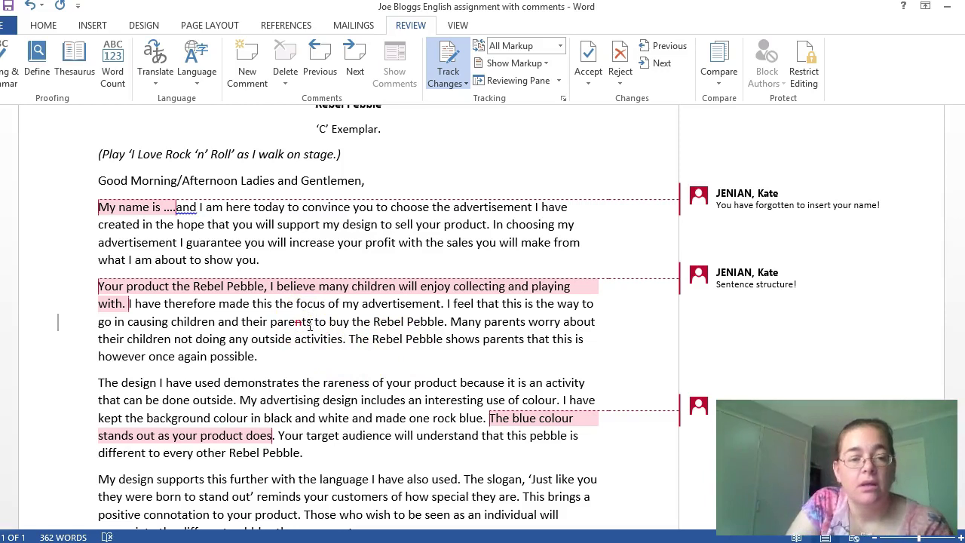
pyautogui.click(313, 349)
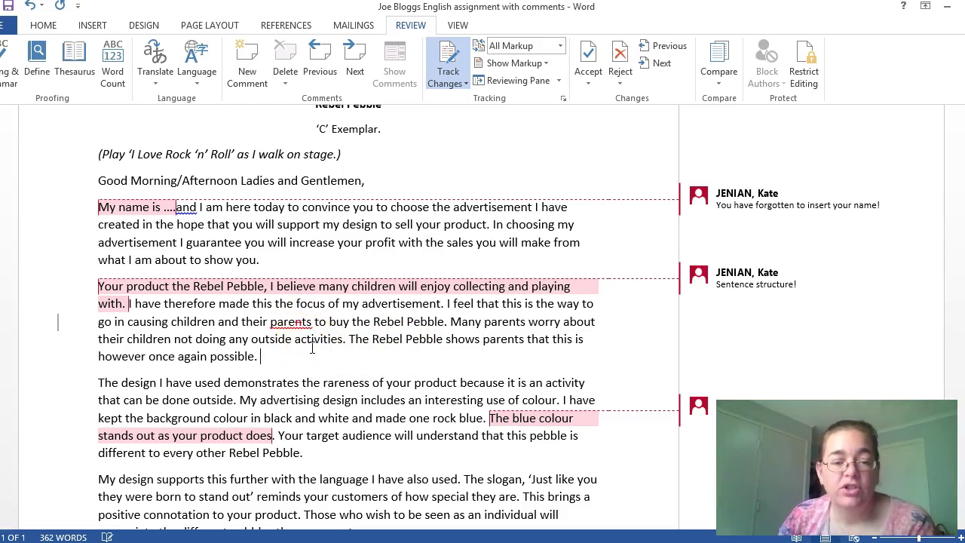
# Highlight the misspelled word "parets" in the second paragraph in yellow.
pyautogui.moveTo(312, 322); pyautogui.dragTo(273, 322)
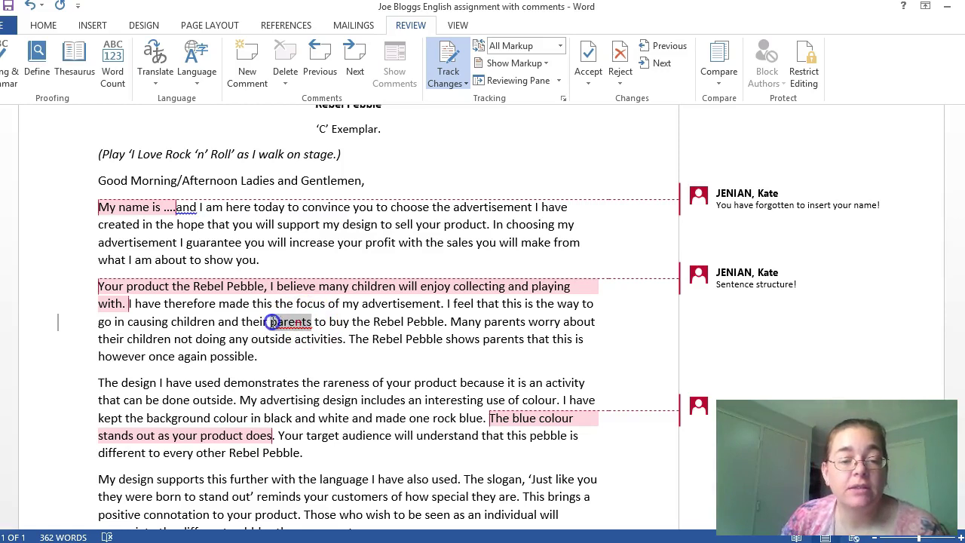
pyautogui.rightClick(316, 322)
pyautogui.click(294, 322)
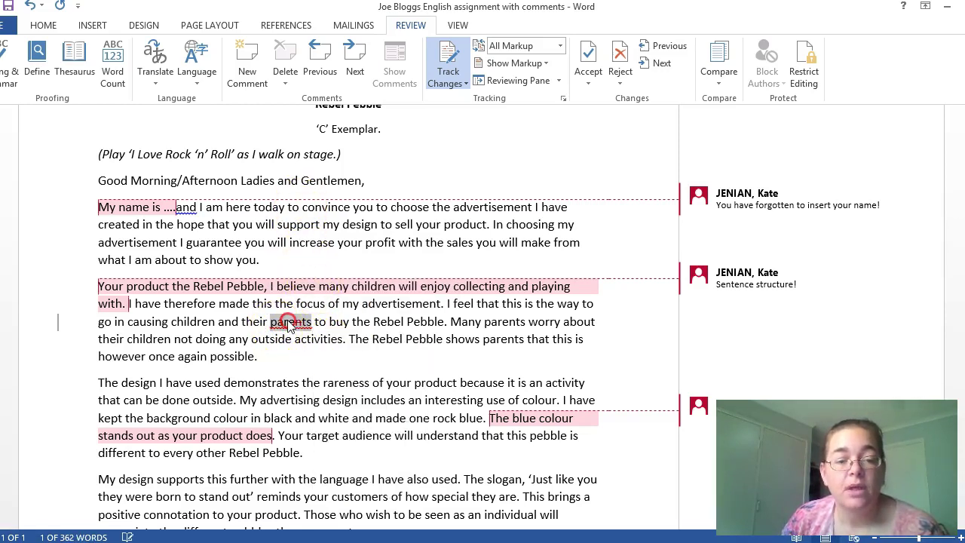
pyautogui.rightClick(302, 322)
pyautogui.click(43, 25)
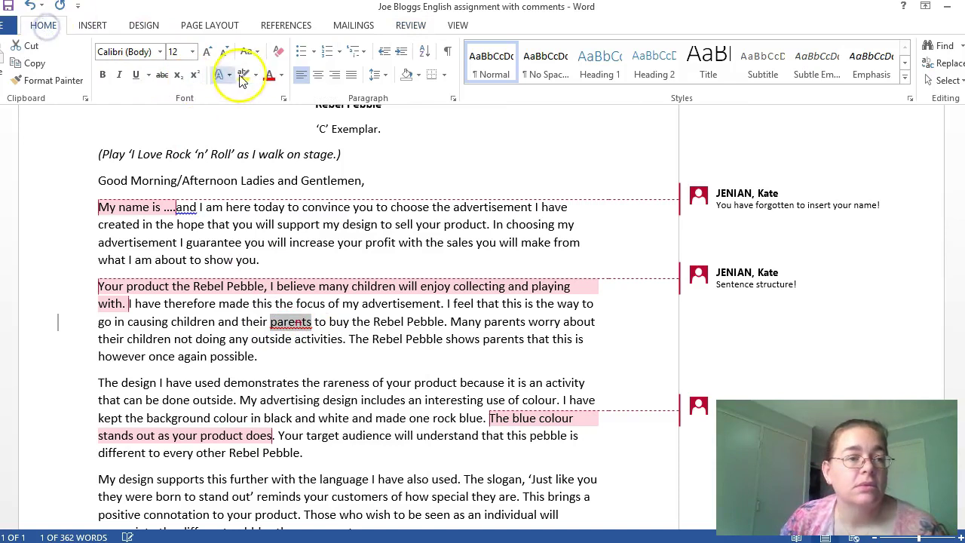
pyautogui.click(243, 72)
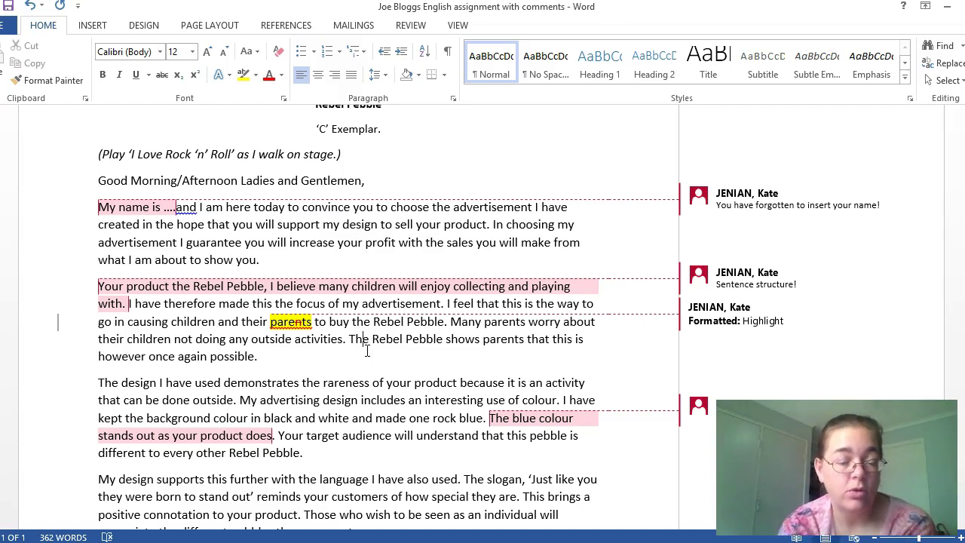
# Add the comment "Nice rhetorical question!" to the sentence "Why would you do this?" in the paragraph about the design of each pebble.
pyautogui.scroll(-7, 421, 332)
pyautogui.scroll(5, 420, 334)
pyautogui.scroll(2, 407, 330)
pyautogui.scroll(-6, 410, 324)
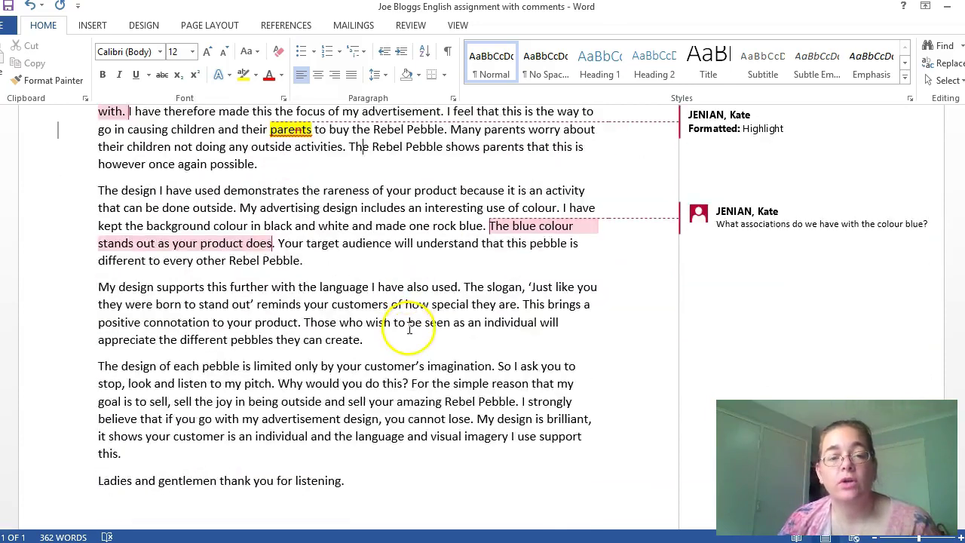
pyautogui.moveTo(410, 308); pyautogui.dragTo(286, 311)
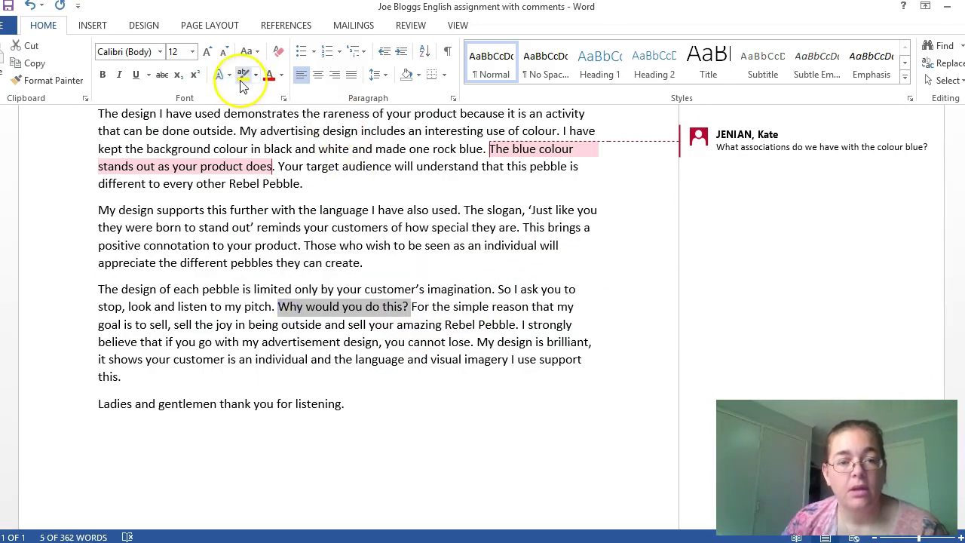
pyautogui.click(410, 25)
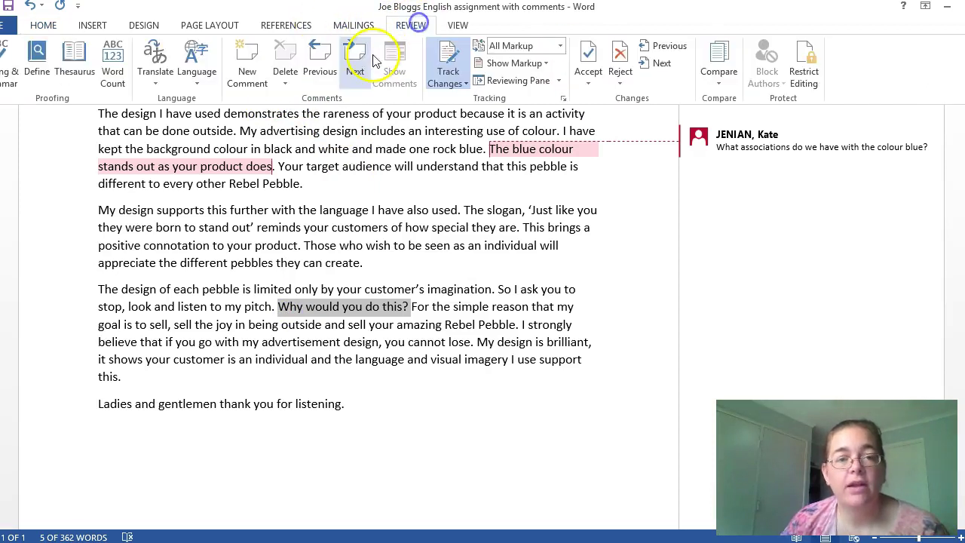
pyautogui.click(248, 68)
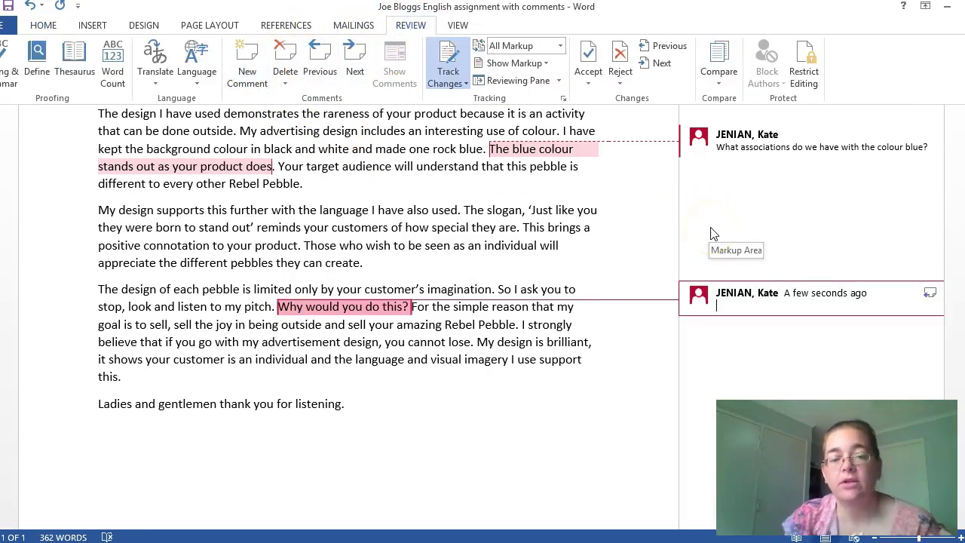
pyautogui.write('Nice rhetorical questi')
pyautogui.press('BackSpace')
pyautogui.press('BackSpace')
pyautogui.press('BackSpace')
pyautogui.write('esti')
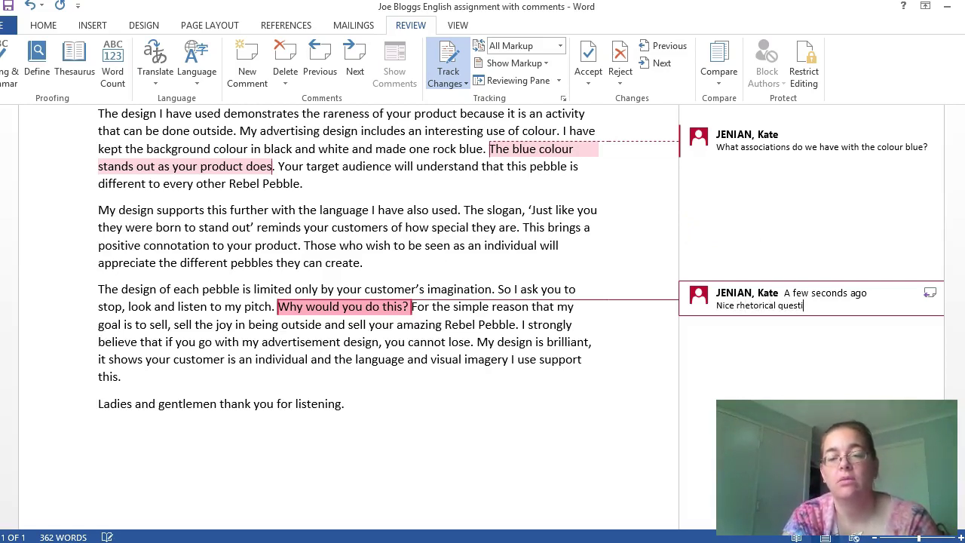
pyautogui.write('on!')
pyautogui.press('Return')
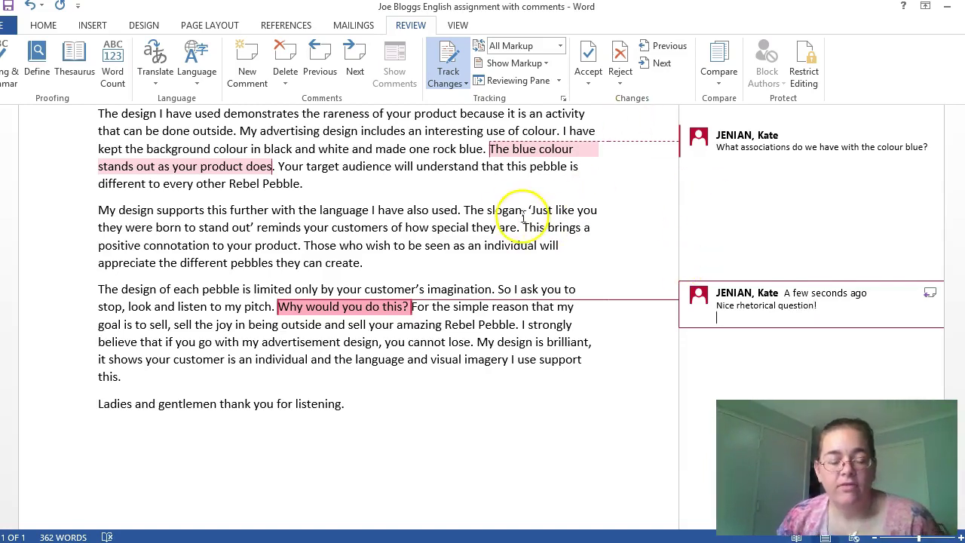
pyautogui.click(480, 232)
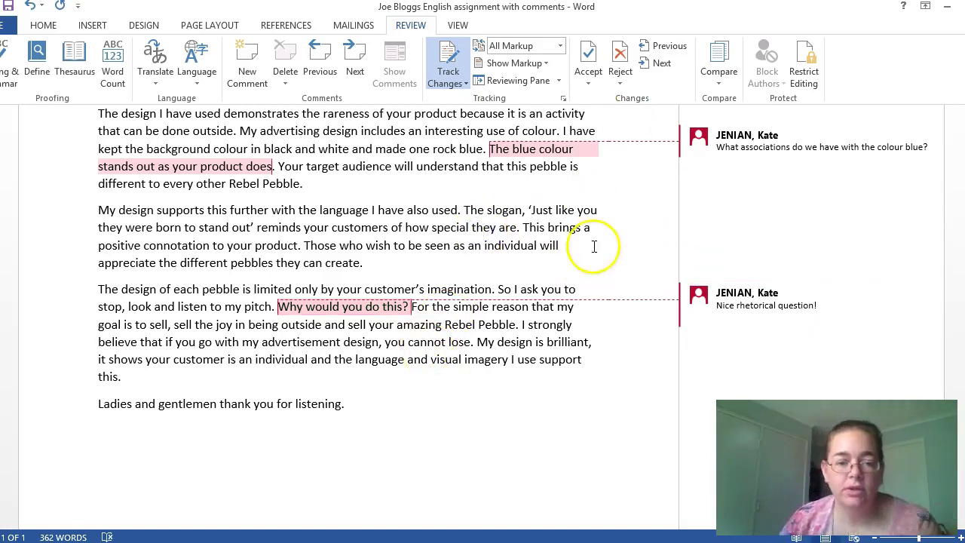
# Examine the comments and tracked changes throughout the assignment draft.
pyautogui.scroll(2, 754, 249)
pyautogui.click(758, 252)
pyautogui.scroll(3, 716, 196)
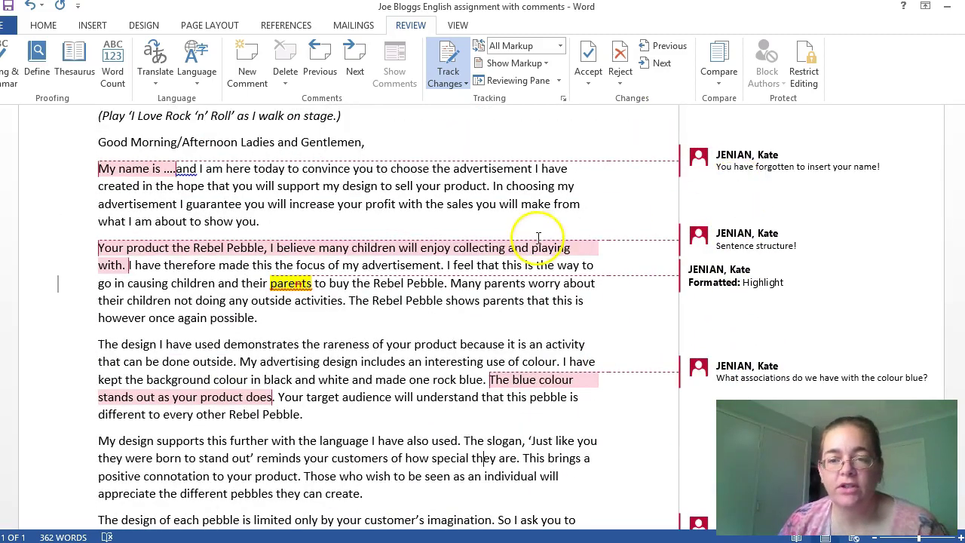
pyautogui.scroll(-4, 573, 241)
pyautogui.scroll(-3, 558, 264)
pyautogui.scroll(6, 554, 252)
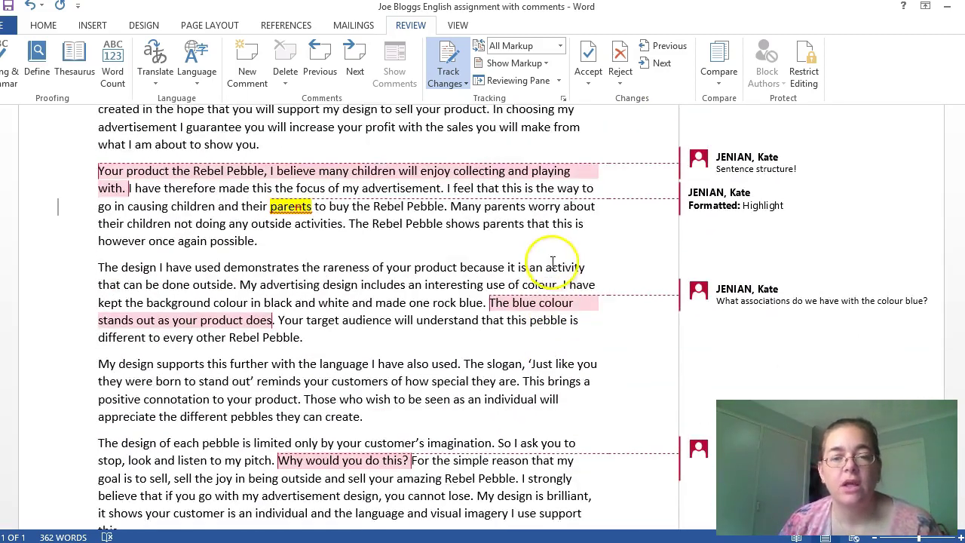
pyautogui.scroll(1, 551, 250)
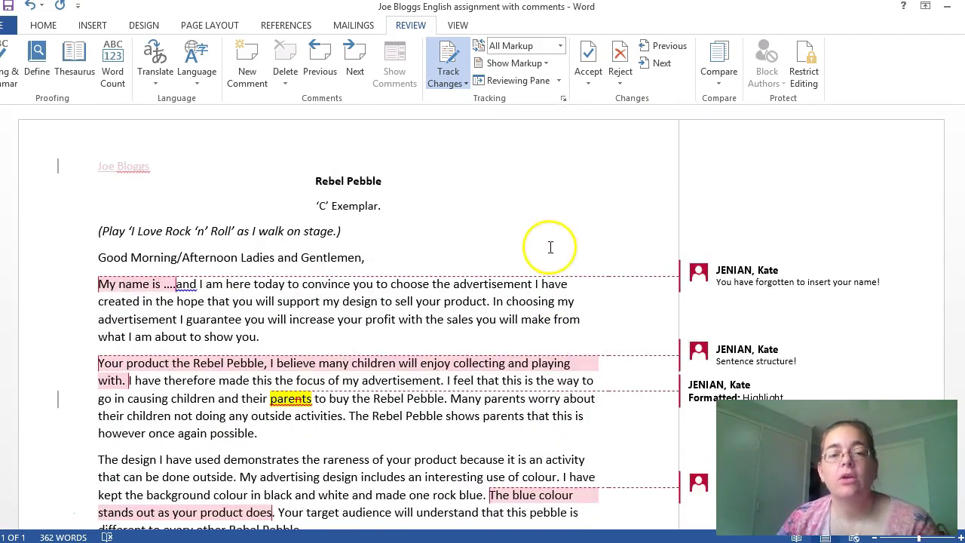
# Set the markup display to No Markup and look through the draft without its comments.
pyautogui.click(560, 47)
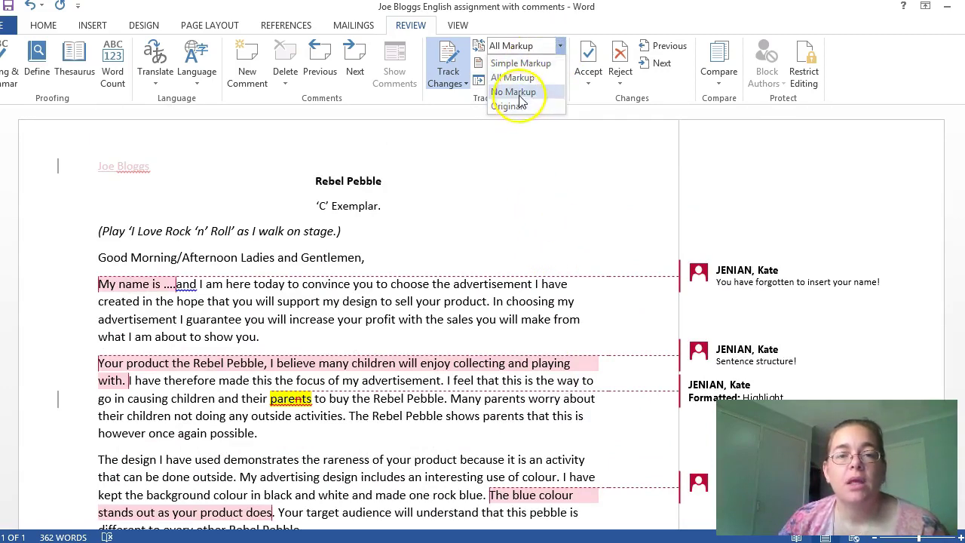
pyautogui.click(516, 92)
pyautogui.scroll(-4, 556, 317)
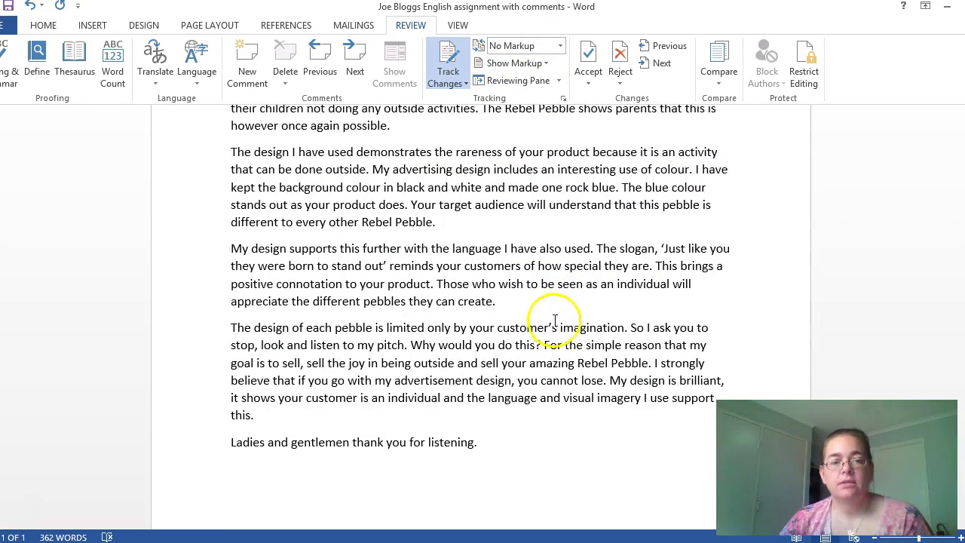
pyautogui.scroll(3, 555, 307)
pyautogui.scroll(2, 554, 307)
pyautogui.scroll(-5, 549, 298)
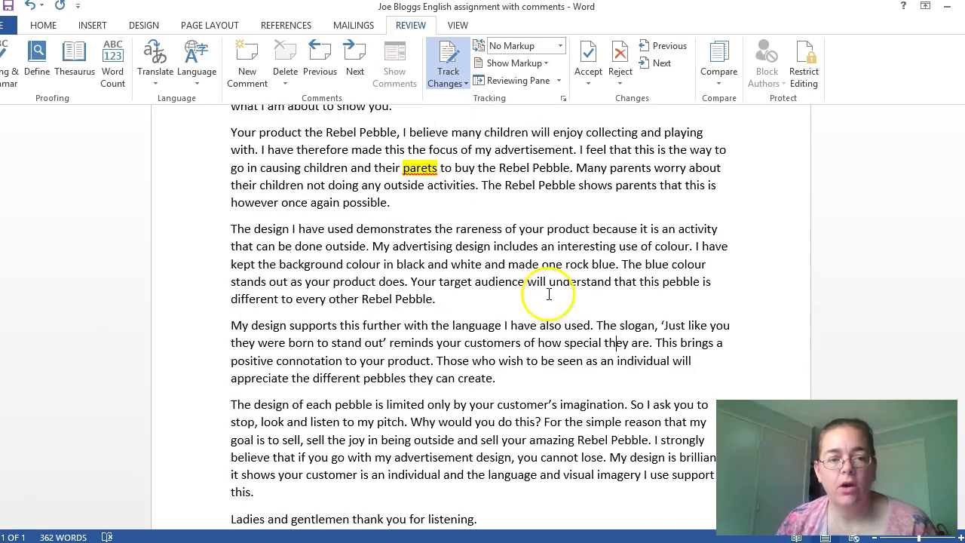
pyautogui.scroll(3, 549, 294)
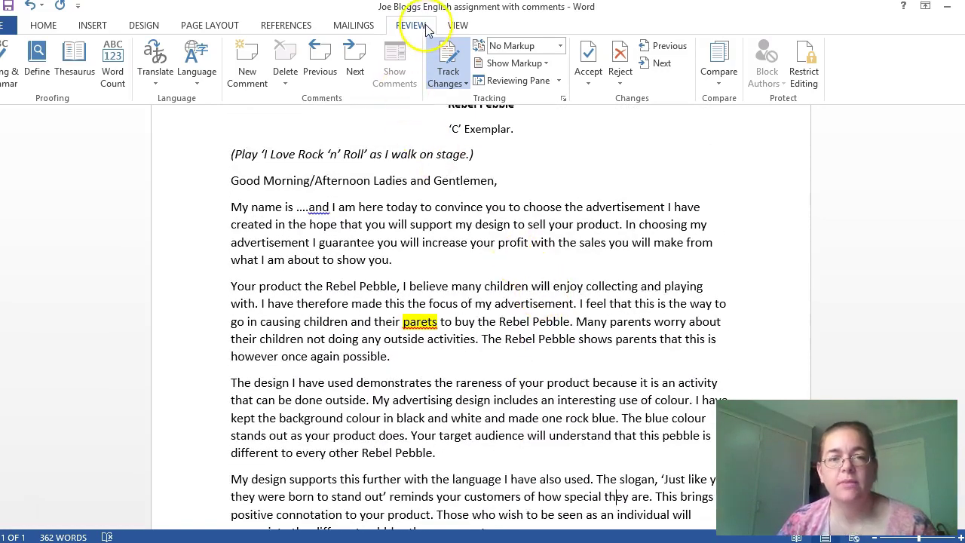
# Set the display back to All Markup and inspect the margin comments about the missing name and the colour blue.
pyautogui.click(560, 46)
pyautogui.click(521, 77)
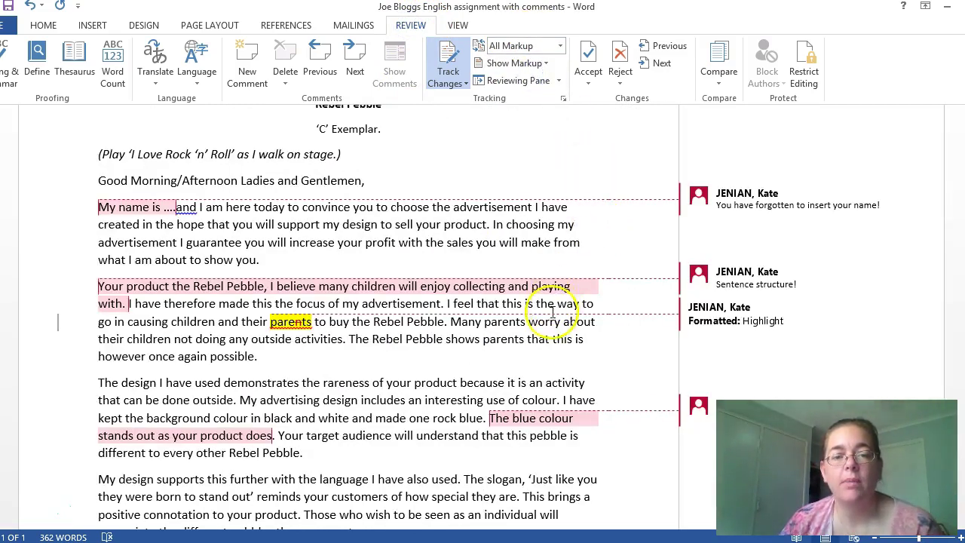
pyautogui.scroll(-4, 550, 317)
pyautogui.scroll(3, 551, 317)
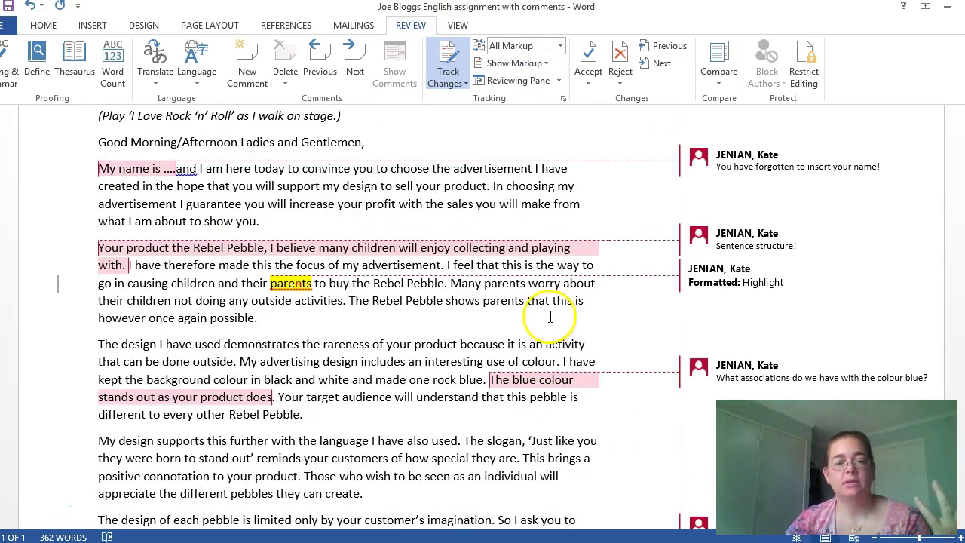
pyautogui.scroll(-4, 549, 287)
pyautogui.scroll(3, 558, 226)
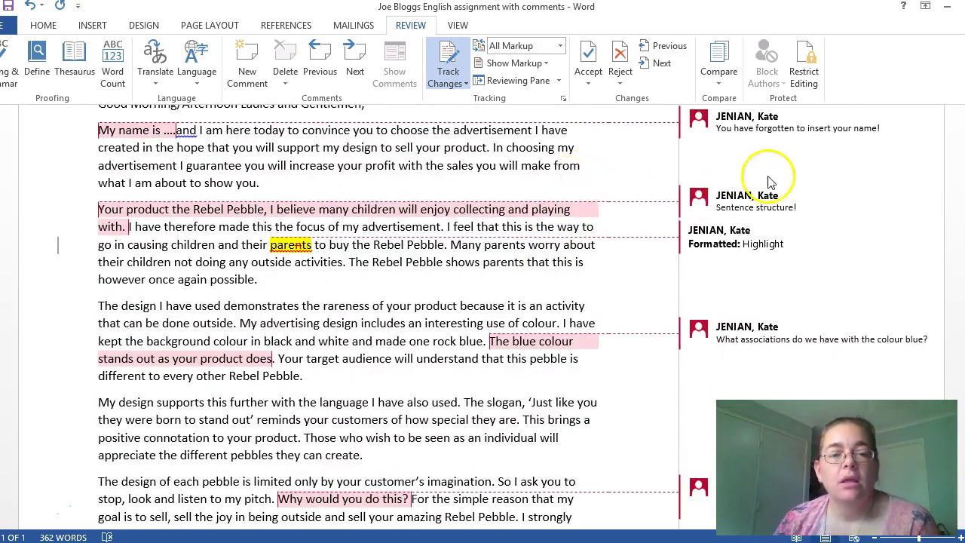
pyautogui.moveTo(784, 120)
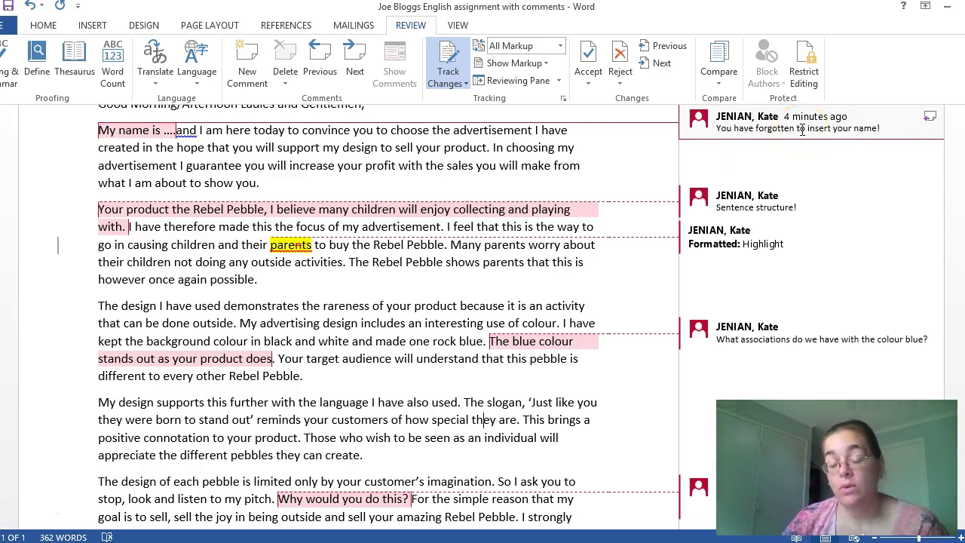
pyautogui.scroll(-3, 754, 204)
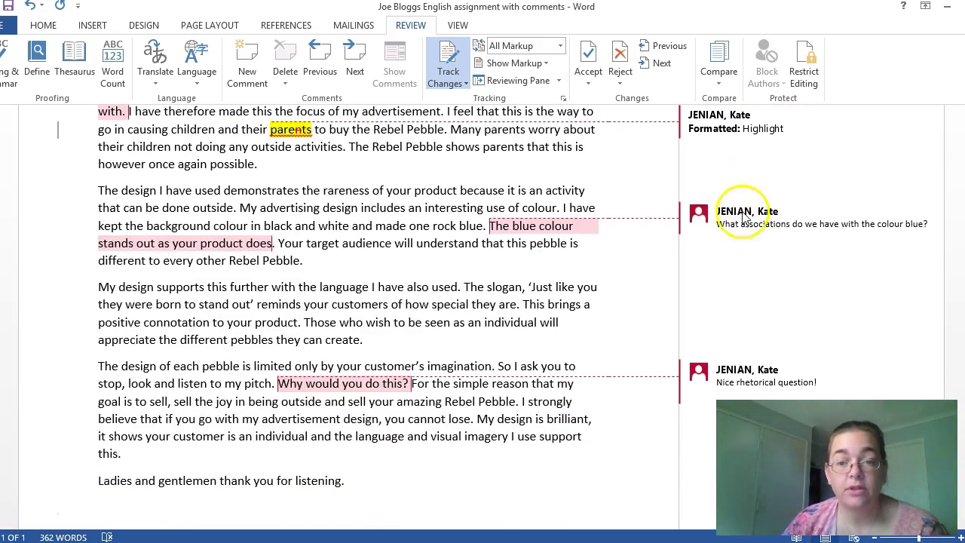
pyautogui.moveTo(802, 228)
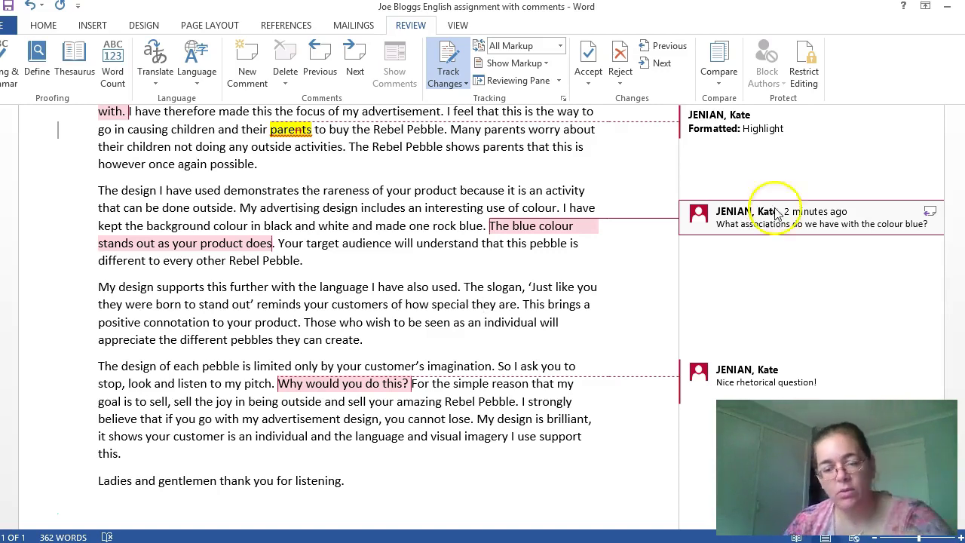
pyautogui.click(620, 274)
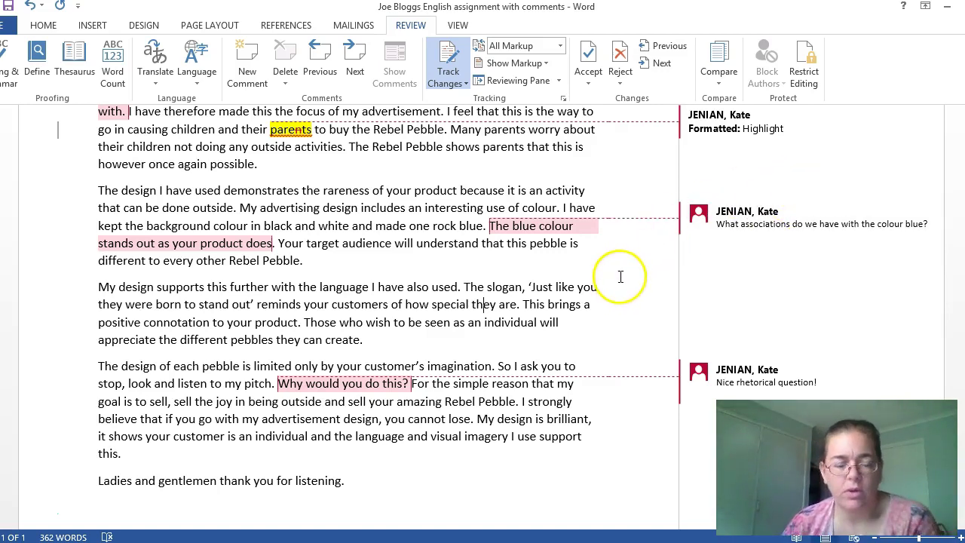
# Start an arrow-bulleted feedback list two lines below the closing "Ladies and gentlemen" sentence with the item "Don't forget to".
pyautogui.scroll(-3, 646, 273)
pyautogui.scroll(-2, 646, 273)
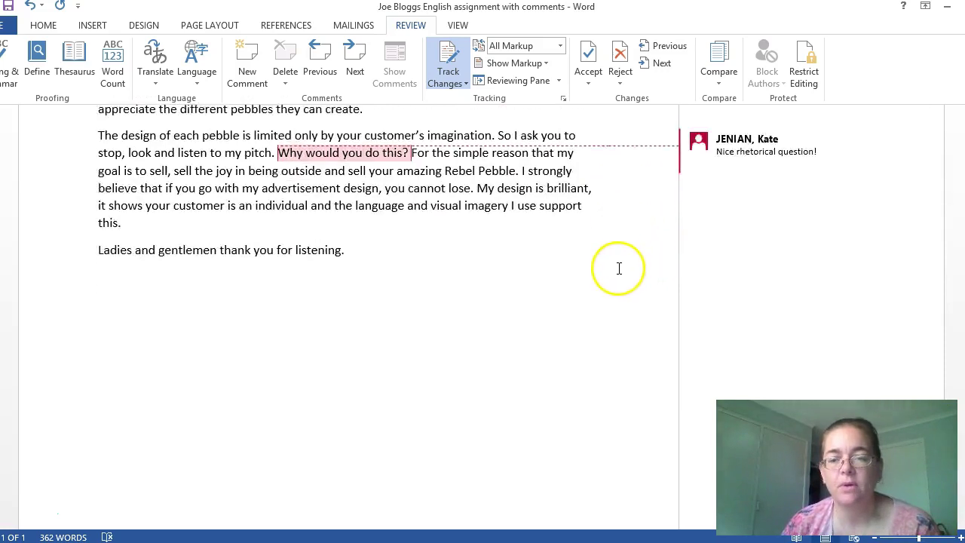
pyautogui.click(358, 227)
pyautogui.press('Return')
pyautogui.press('Return')
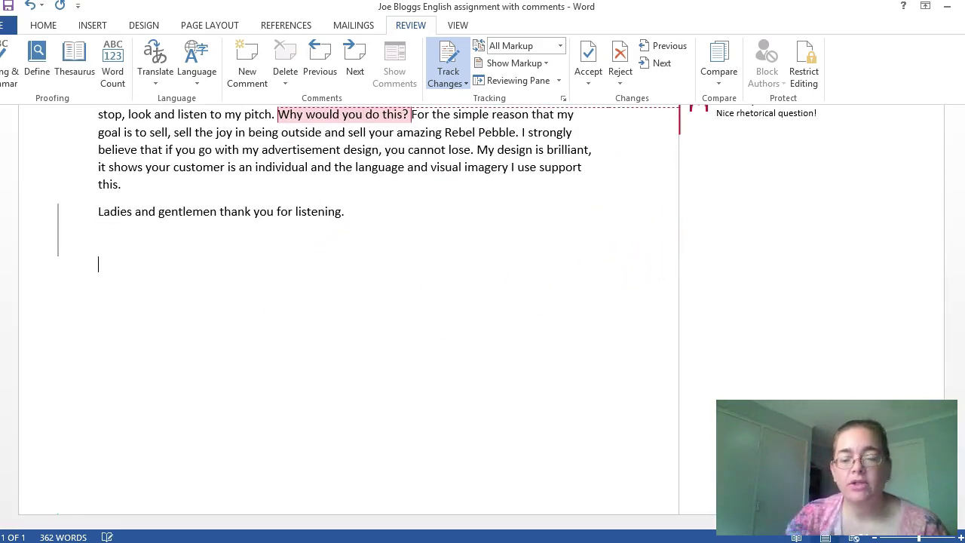
pyautogui.write('→')
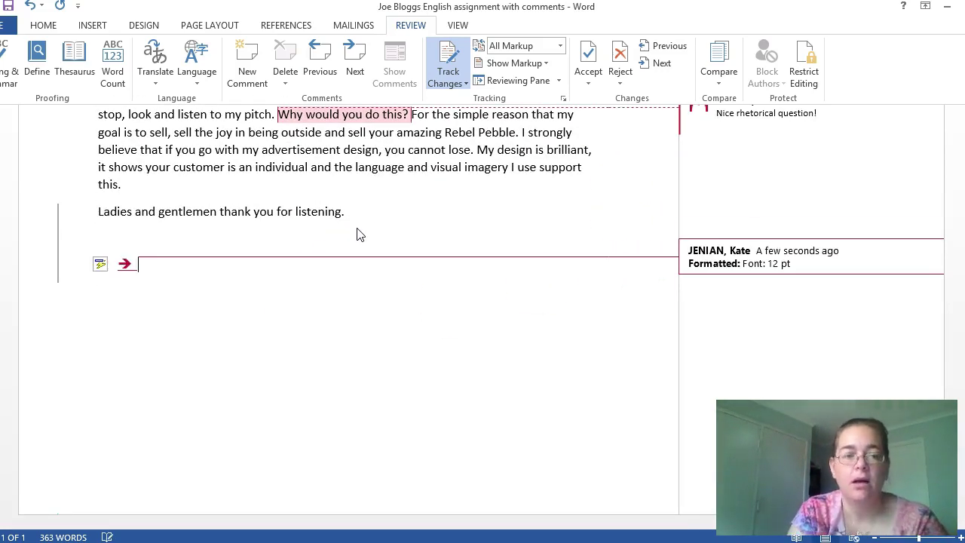
pyautogui.write("Don't fort")
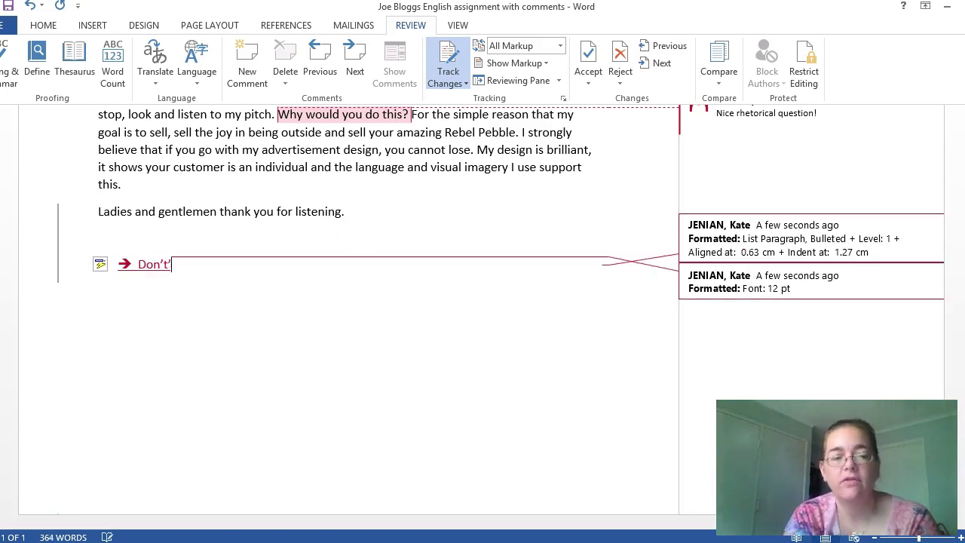
pyautogui.press('BackSpace')
pyautogui.write('get to')
pyautogui.press('Return')
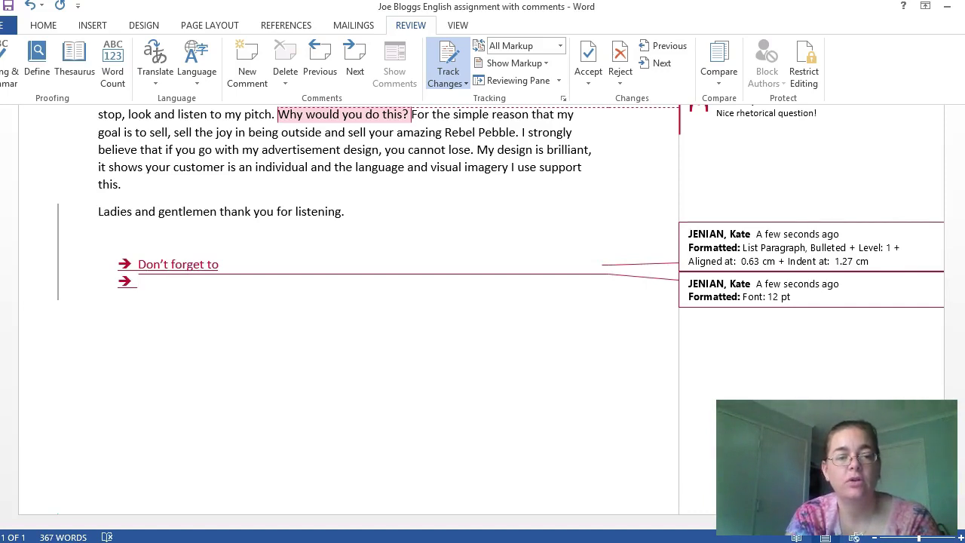
# Add a second bullet reading "You need to include a conclusion" and start an empty third bullet.
pyautogui.write('You need ')
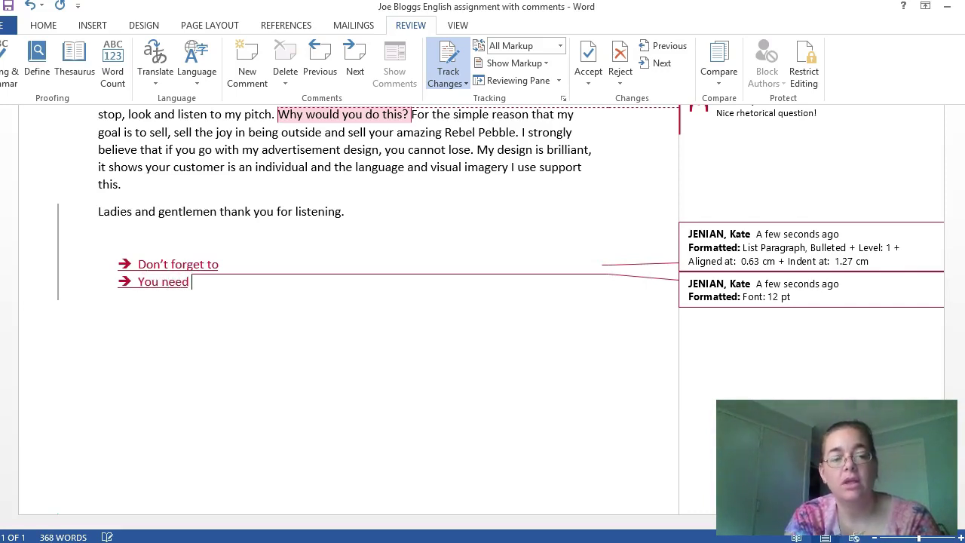
pyautogui.write('to includ')
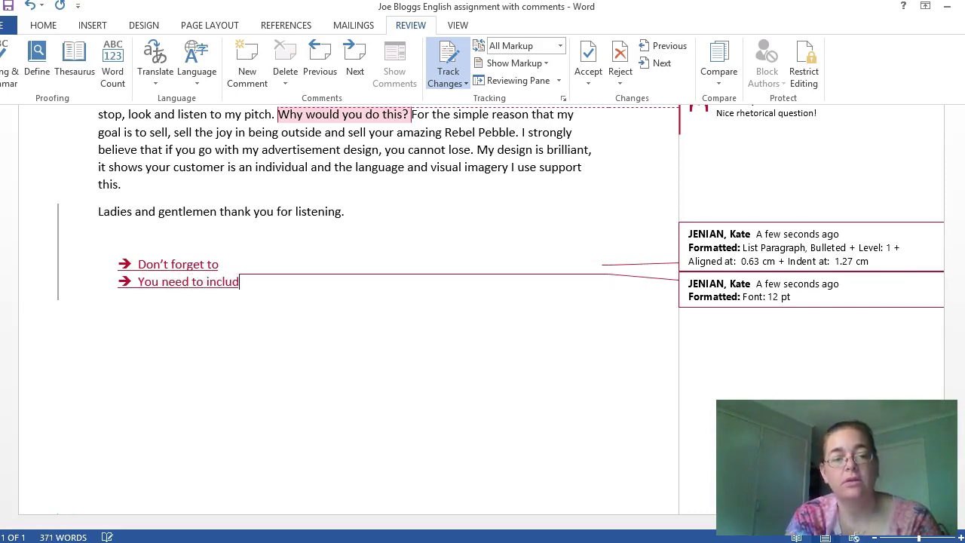
pyautogui.write('e a cons')
pyautogui.write('clusion')
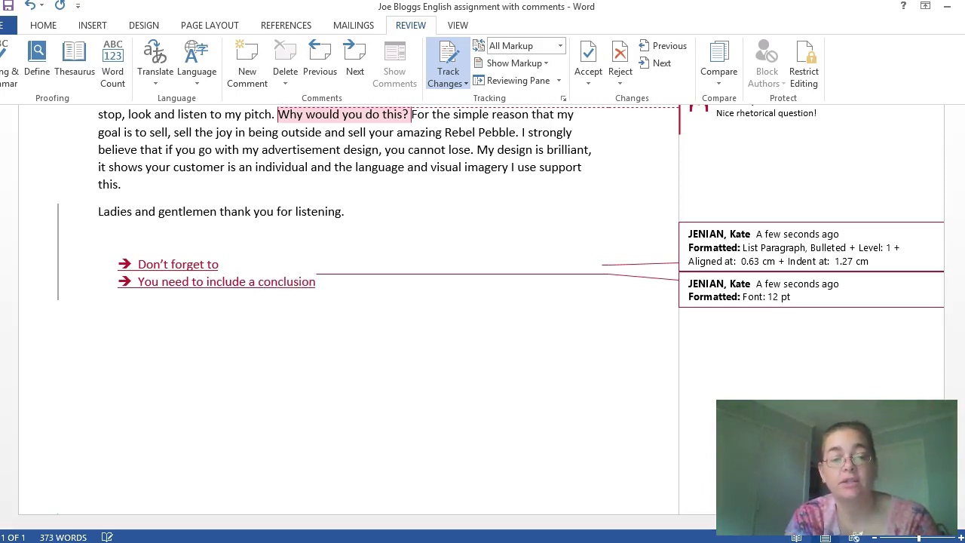
pyautogui.press('Return')
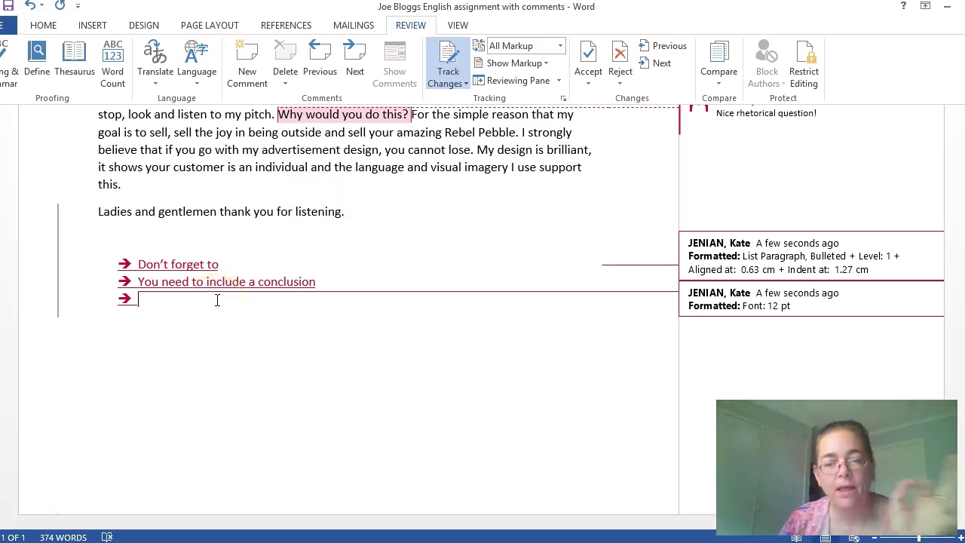
# Replace the dots after "My name is" in the opening paragraph with the student's full name and a comma.
pyautogui.scroll(1, 341, 298)
pyautogui.scroll(12, 342, 298)
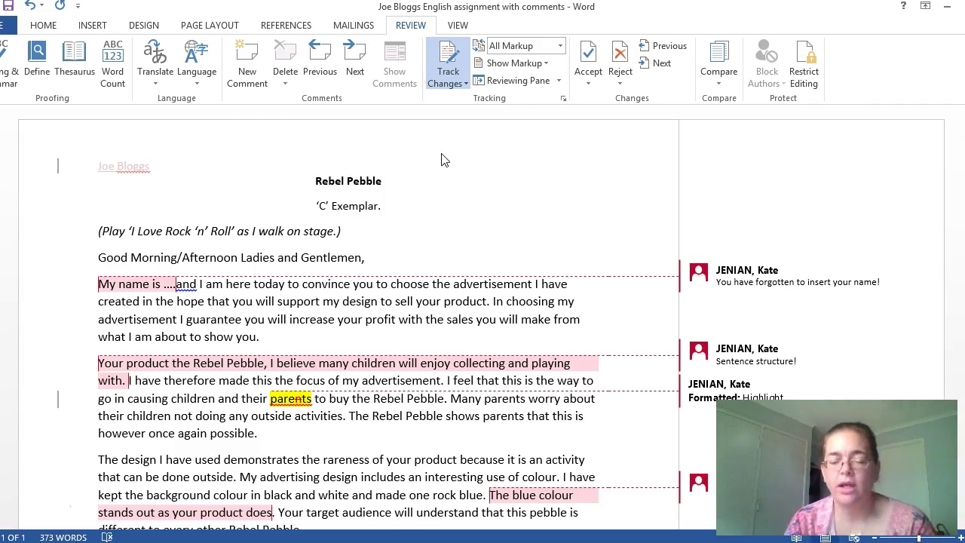
pyautogui.click(505, 204)
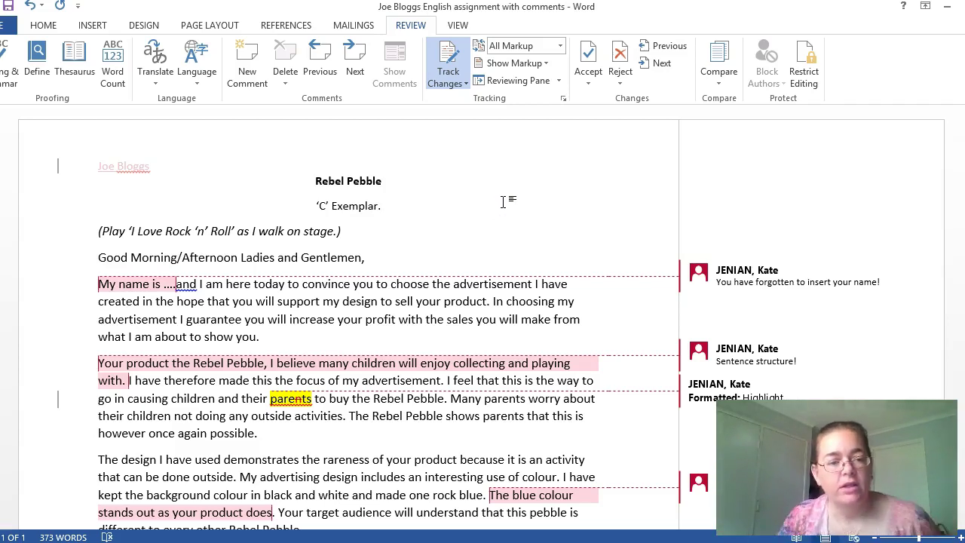
pyautogui.scroll(-5, 504, 204)
pyautogui.click(540, 225)
pyautogui.scroll(3, 540, 225)
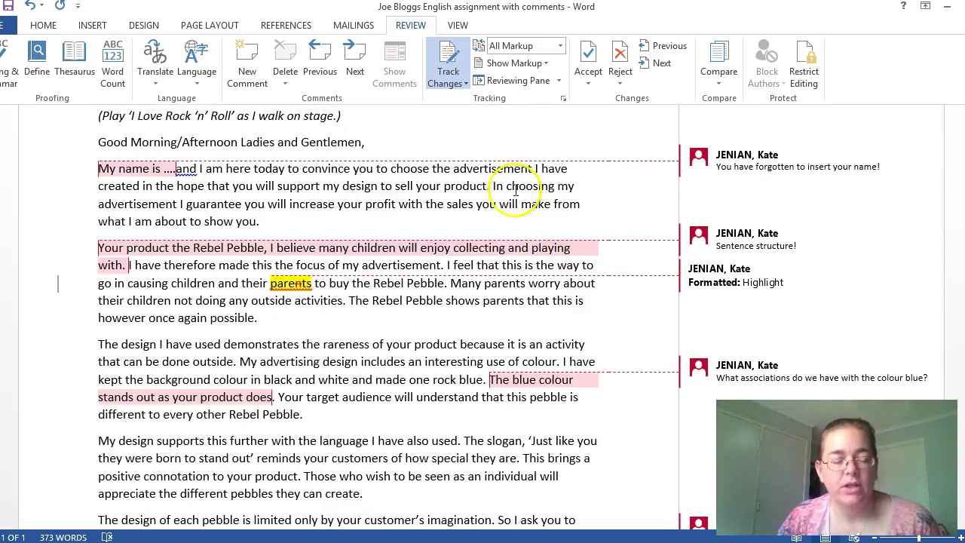
pyautogui.moveTo(176, 169); pyautogui.dragTo(162, 169)
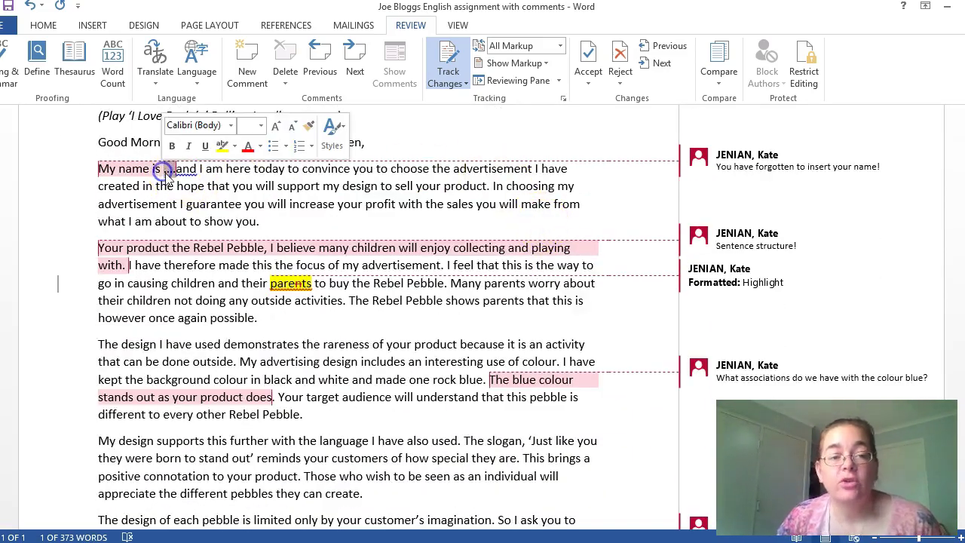
pyautogui.write('Joe Bloggs,')
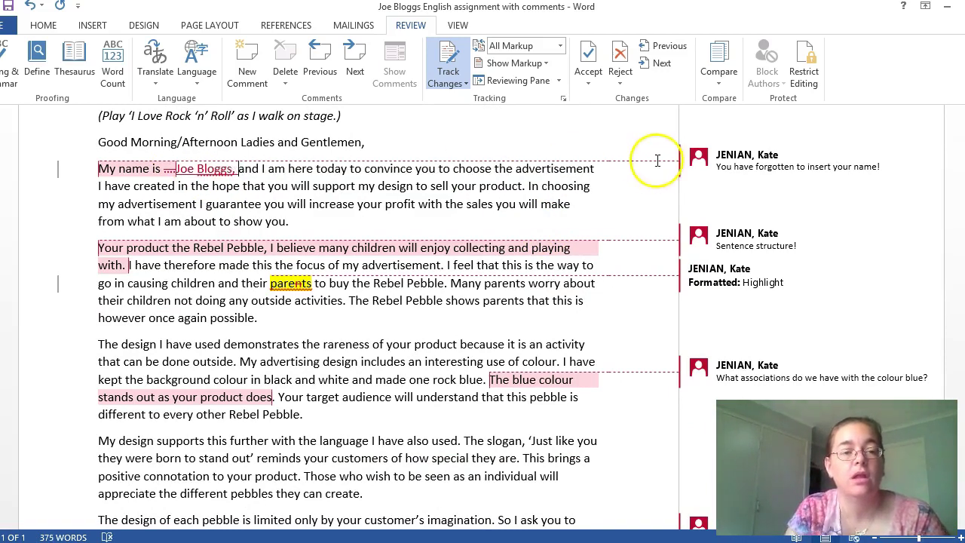
# Delete the margin comments about the forgotten name and the sentence structure.
pyautogui.click(727, 166)
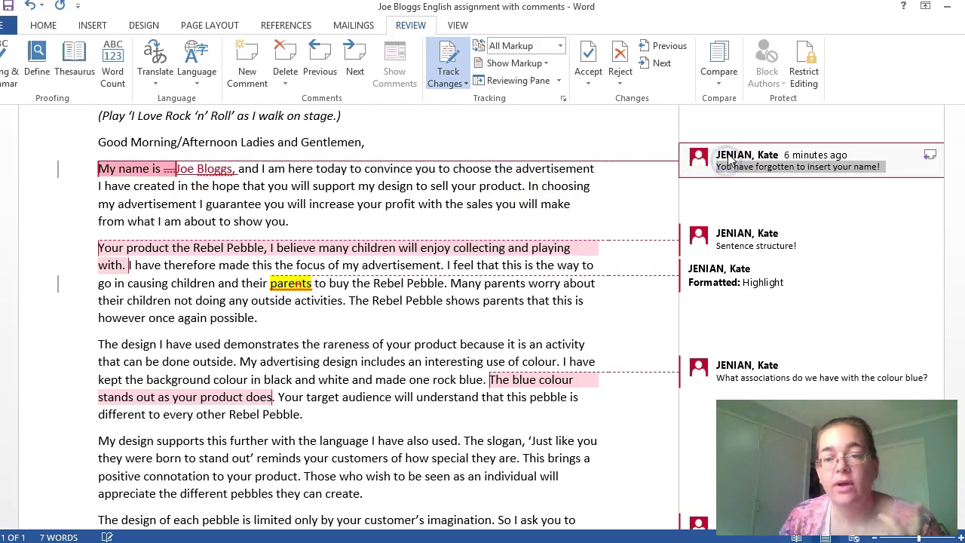
pyautogui.rightClick(729, 162)
pyautogui.click(768, 263)
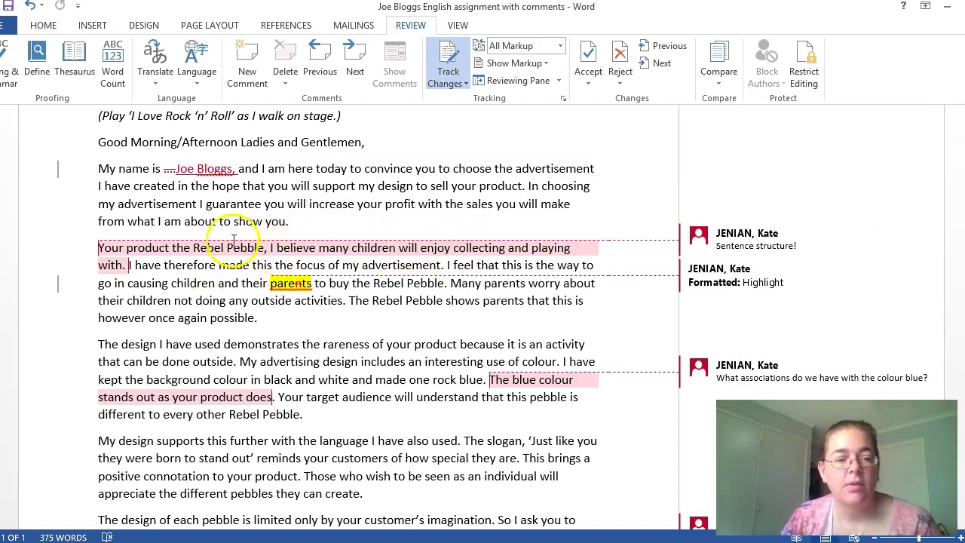
pyautogui.click(739, 240)
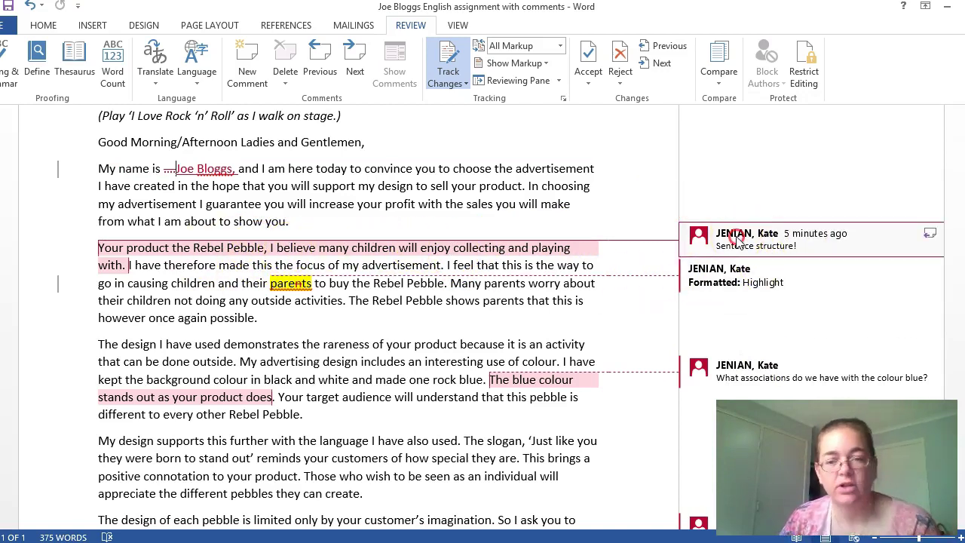
pyautogui.rightClick(739, 240)
pyautogui.click(773, 323)
# Examine the remaining margin comments and the bulleted feedback note at the end of the draft.
pyautogui.scroll(-3, 628, 312)
pyautogui.scroll(-5, 628, 312)
pyautogui.scroll(6, 621, 315)
pyautogui.scroll(-7, 621, 315)
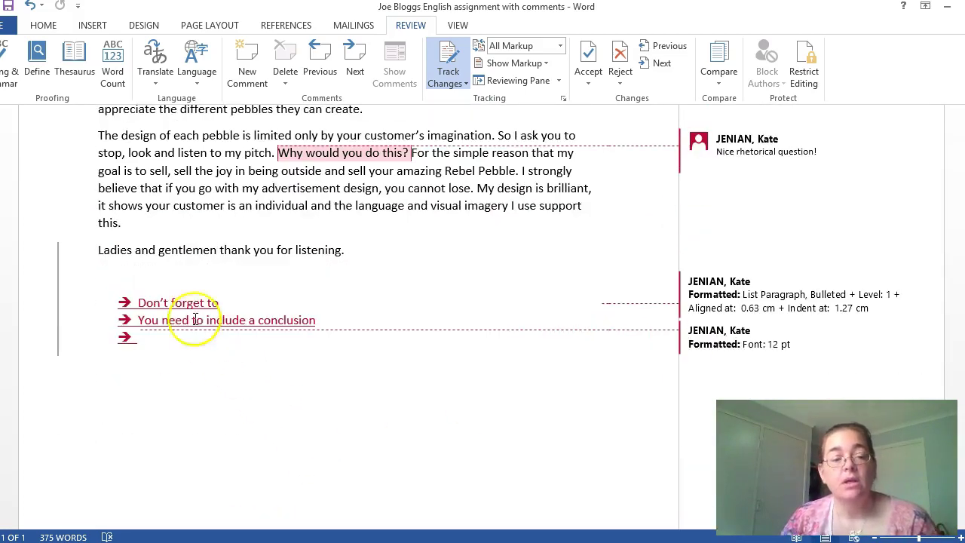
pyautogui.moveTo(181, 281); pyautogui.dragTo(232, 358)
pyautogui.click(408, 281)
pyautogui.scroll(3, 388, 254)
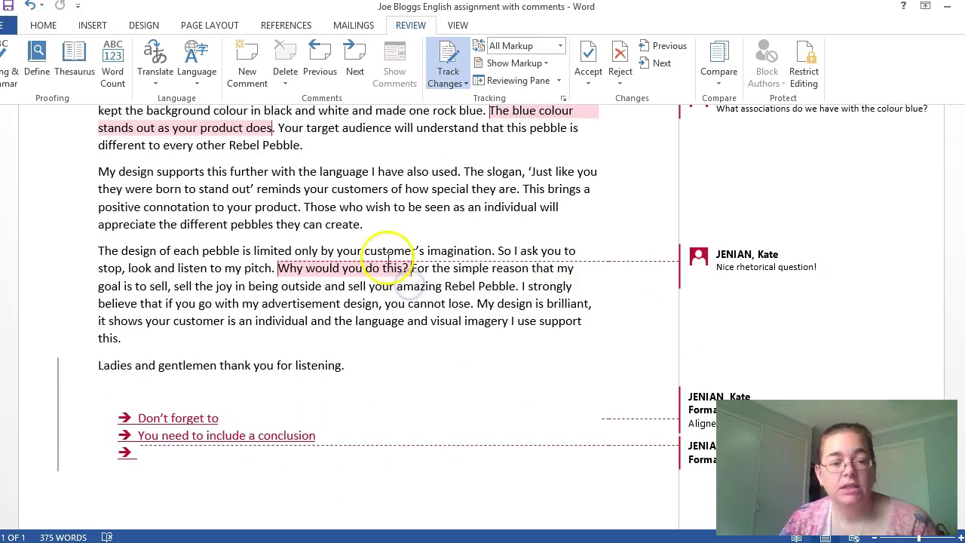
pyautogui.scroll(3, 322, 164)
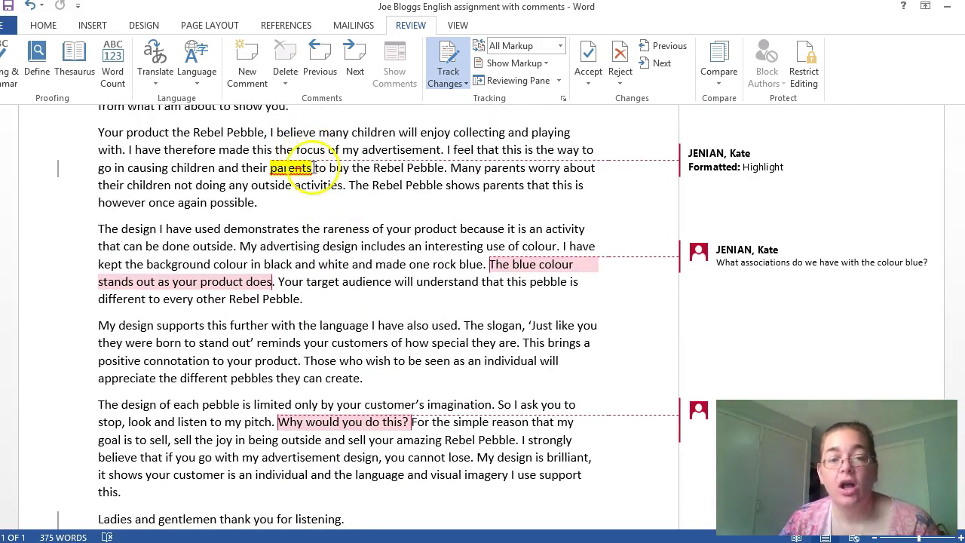
# Remove the yellow highlighting from the word "parents" in the second paragraph.
pyautogui.doubleClick(286, 167)
pyautogui.rightClick(276, 169)
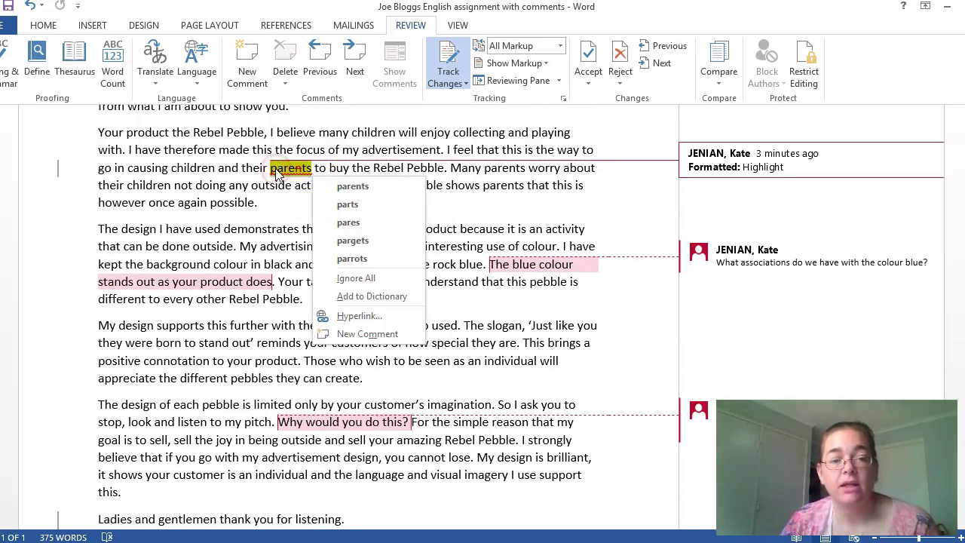
pyautogui.press('Escape')
pyautogui.click(299, 192)
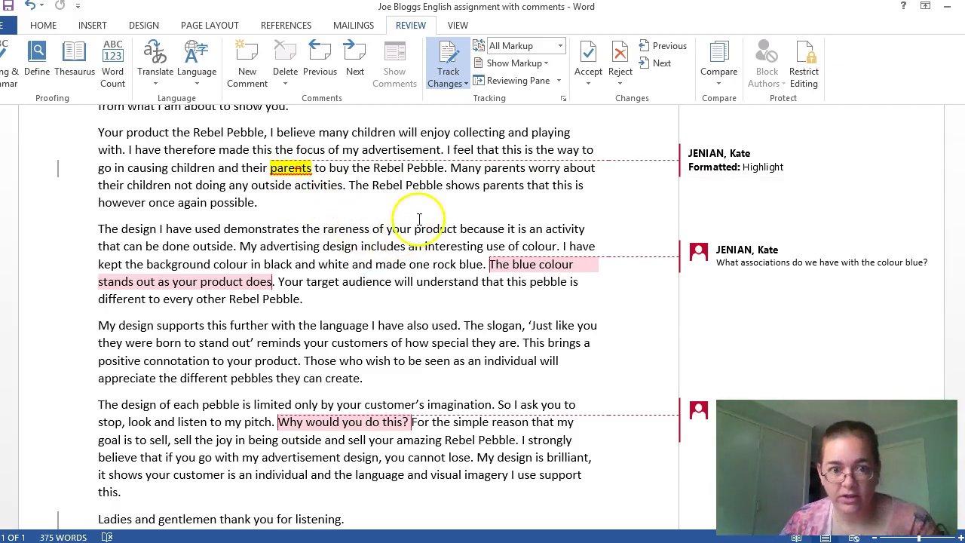
pyautogui.scroll(3, 414, 224)
pyautogui.doubleClick(276, 285)
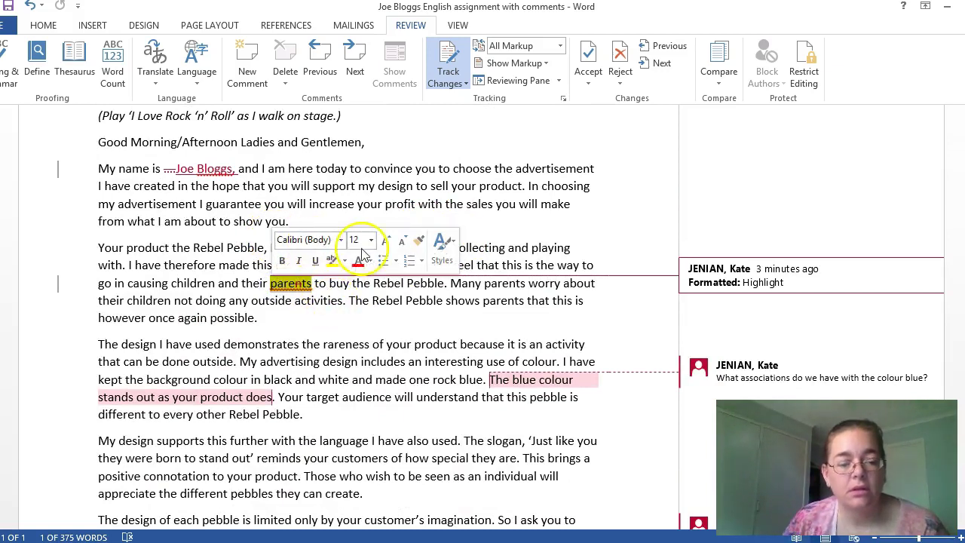
pyautogui.click(344, 262)
pyautogui.click(338, 343)
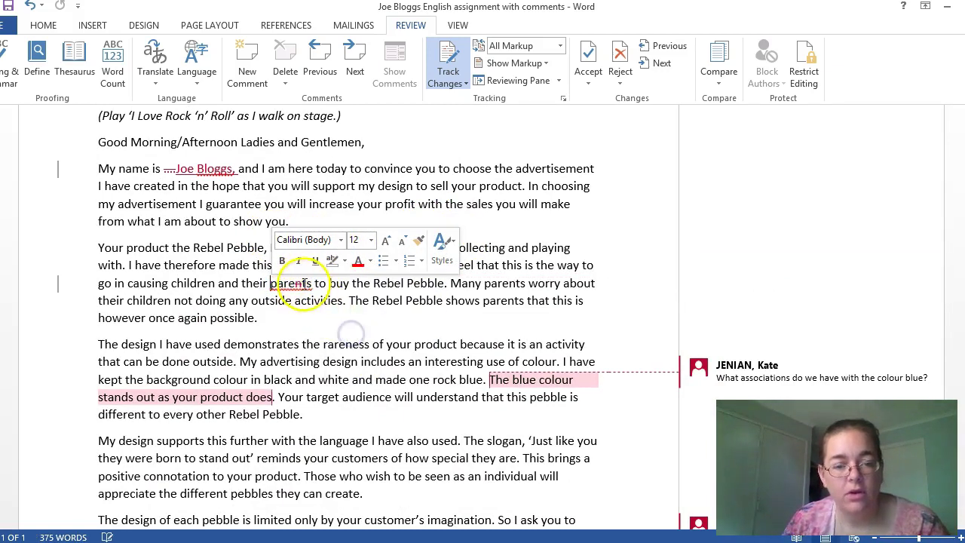
# Insert the missing letter "n" in the word "parents" in the second paragraph.
pyautogui.click(302, 284)
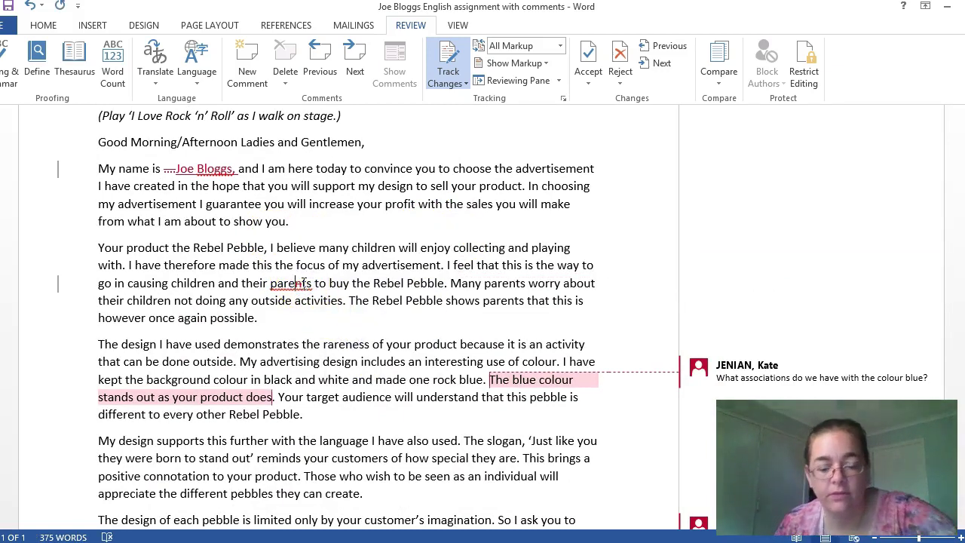
pyautogui.write('n')
pyautogui.click(358, 316)
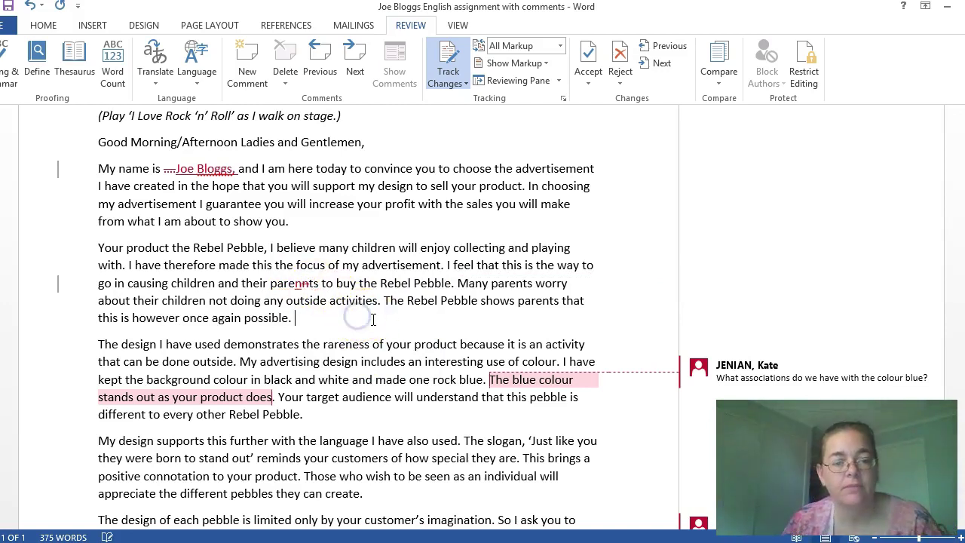
# Set the markup display to No Markup and read through the corrected draft.
pyautogui.scroll(2, 373, 305)
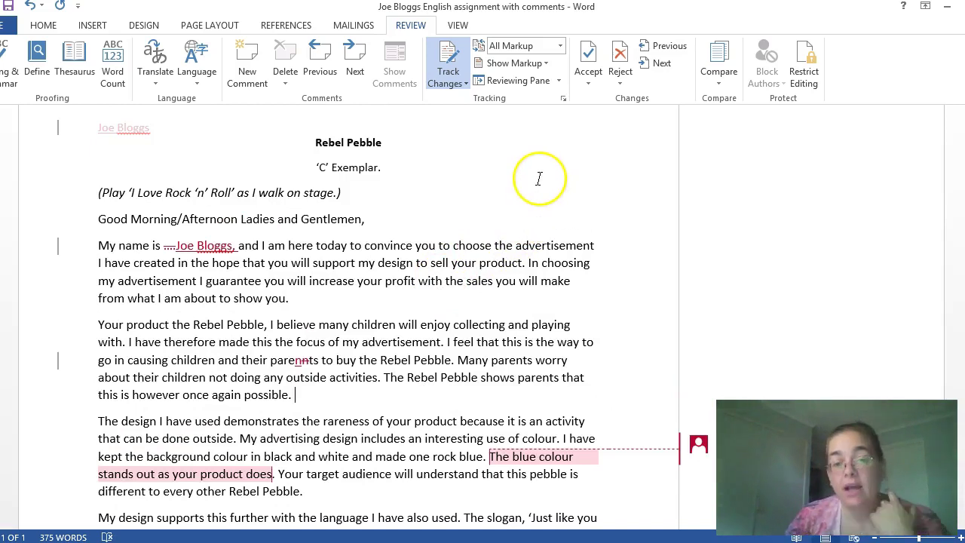
pyautogui.scroll(-2, 526, 212)
pyautogui.scroll(-2, 379, 334)
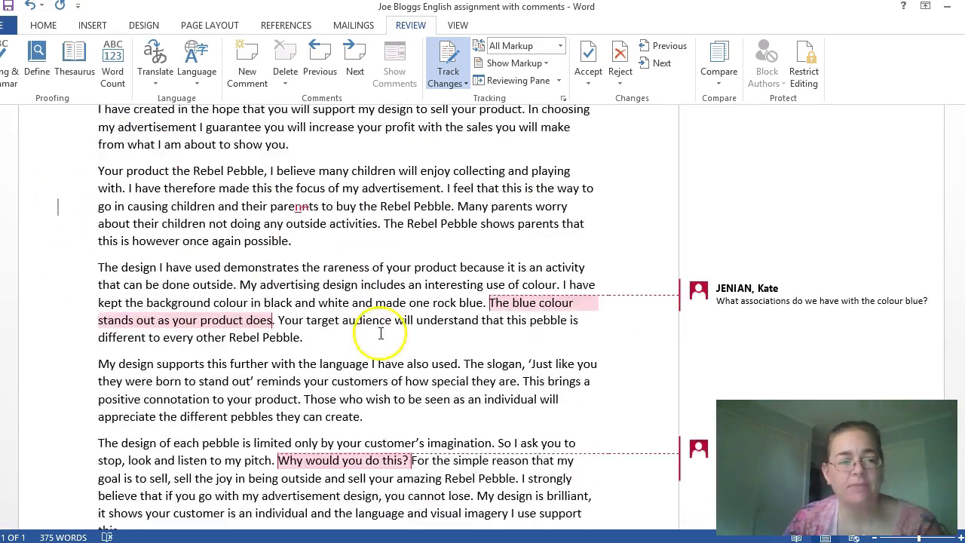
pyautogui.scroll(1, 395, 280)
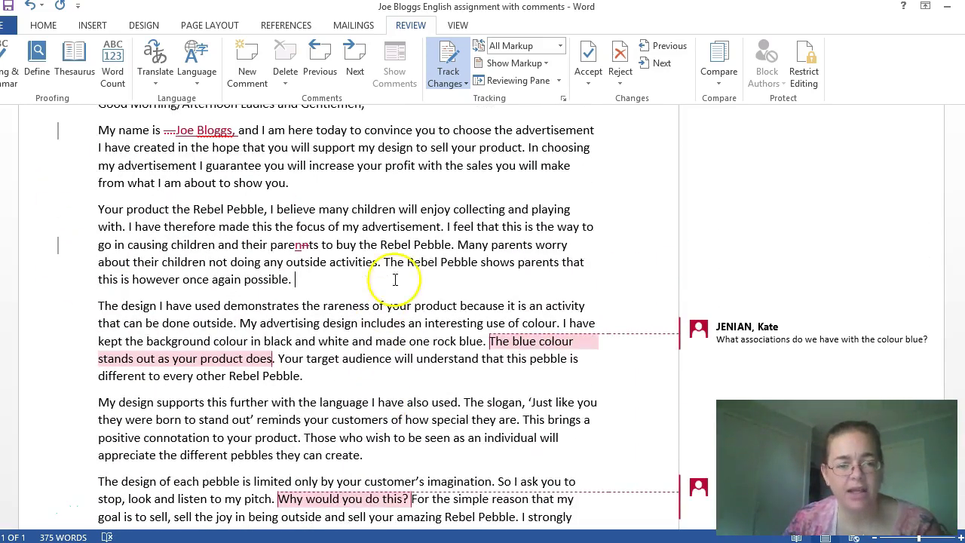
pyautogui.click(560, 46)
pyautogui.click(520, 92)
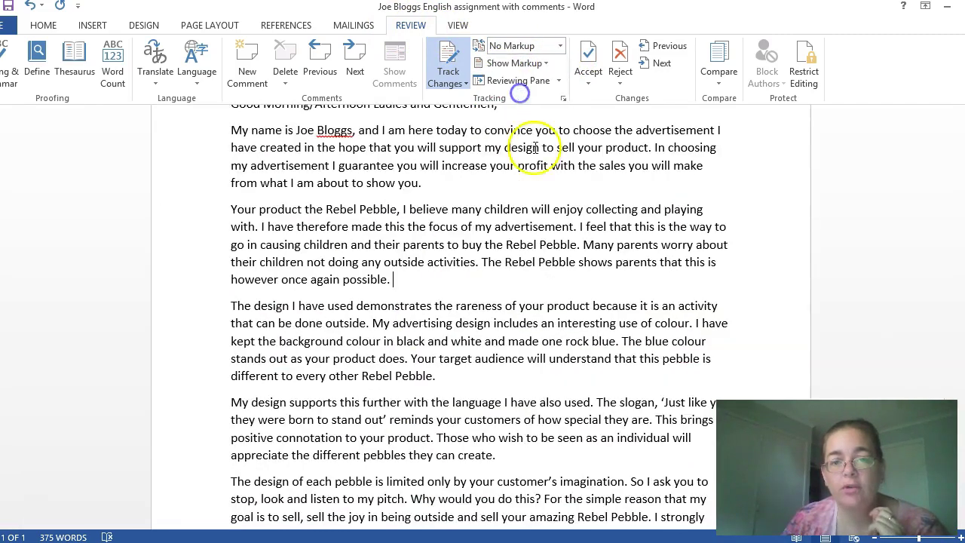
pyautogui.click(513, 276)
pyautogui.scroll(2, 513, 276)
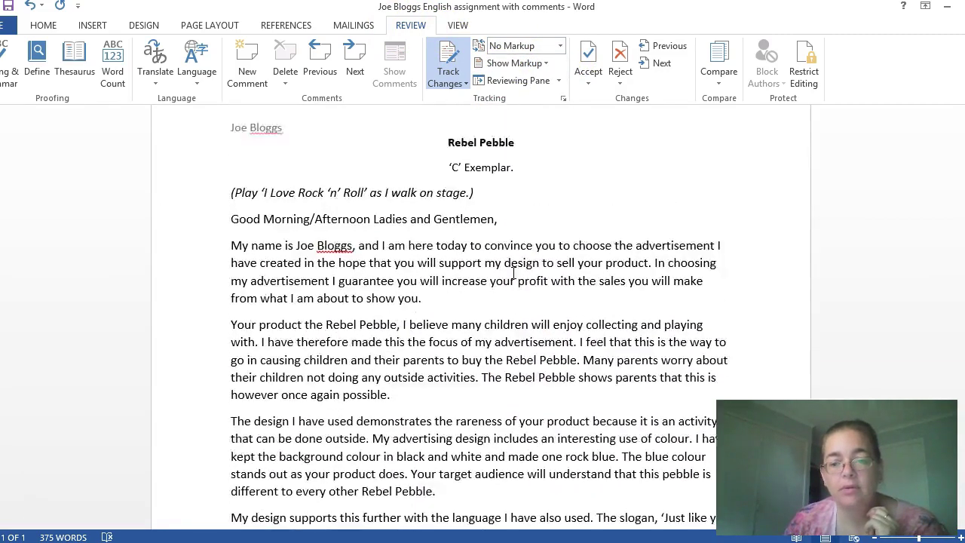
pyautogui.scroll(2, 571, 240)
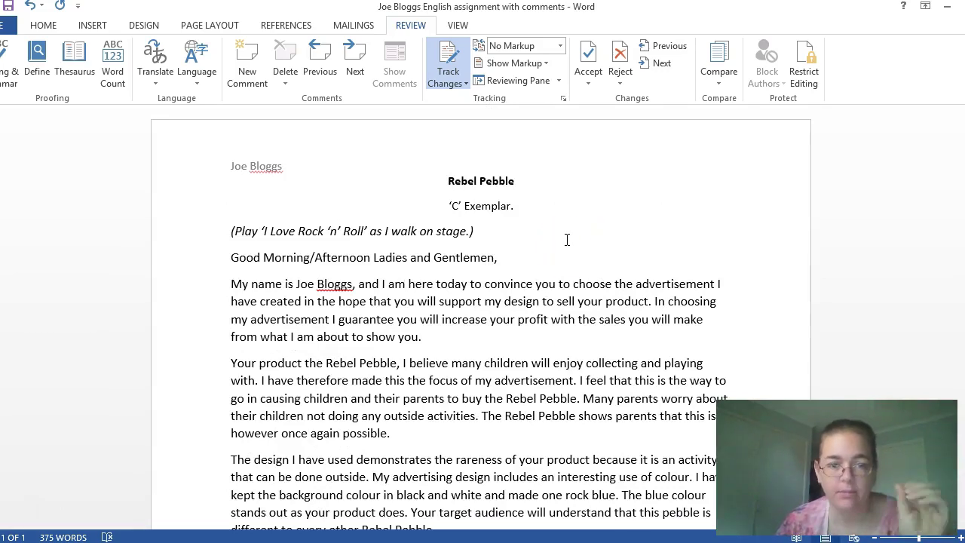
pyautogui.scroll(-12, 565, 241)
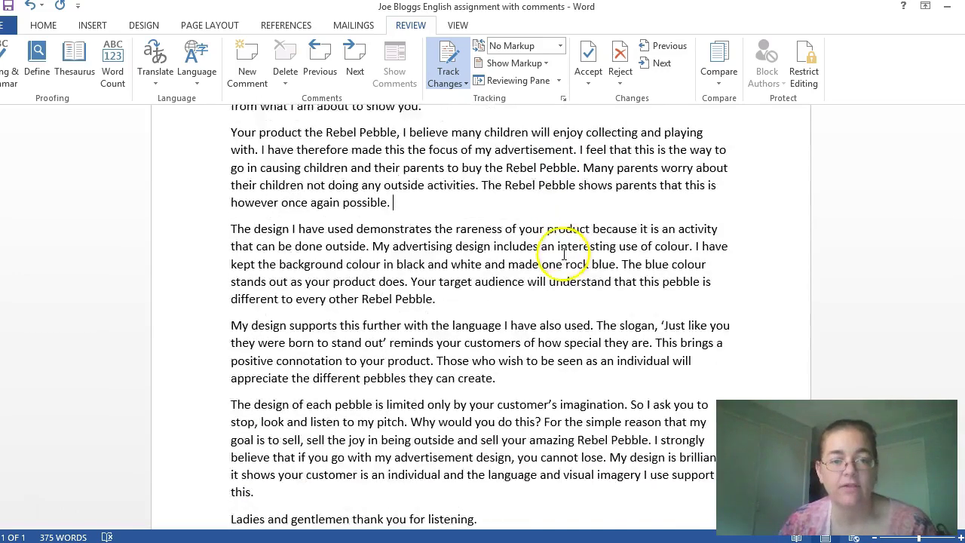
# Delete the bulleted feedback note below the closing sentence of the draft.
pyautogui.scroll(6, 528, 287)
pyautogui.scroll(-3, 486, 300)
pyautogui.moveTo(253, 397); pyautogui.dragTo(243, 362)
pyautogui.press('Delete')
pyautogui.press('BackSpace')
# Save the corrected assignment document.
pyautogui.scroll(3, 408, 355)
pyautogui.scroll(4, 407, 355)
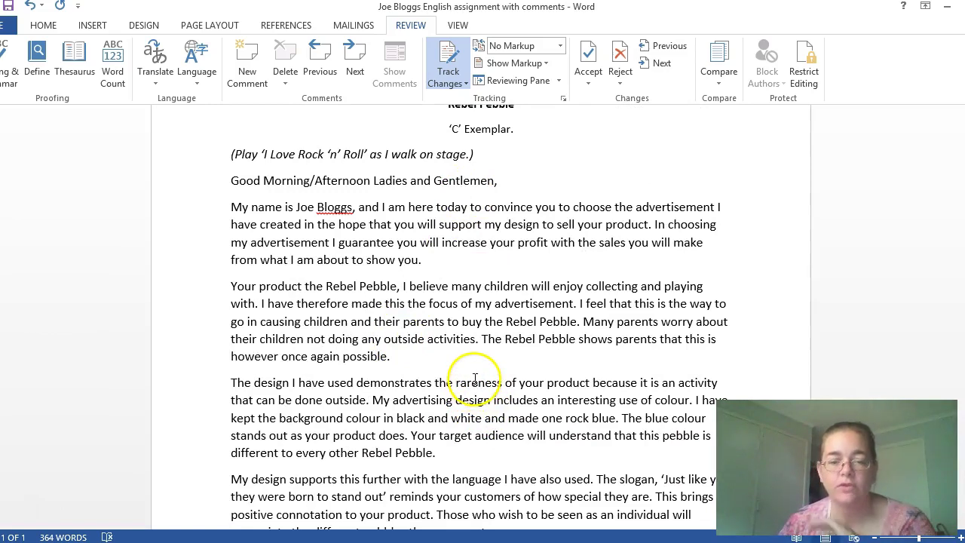
pyautogui.scroll(-5, 472, 388)
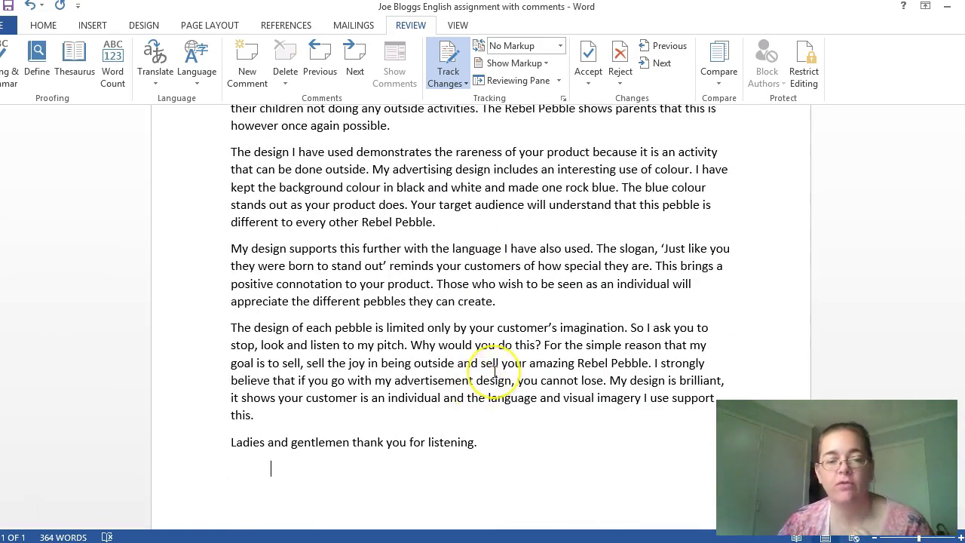
pyautogui.scroll(7, 494, 369)
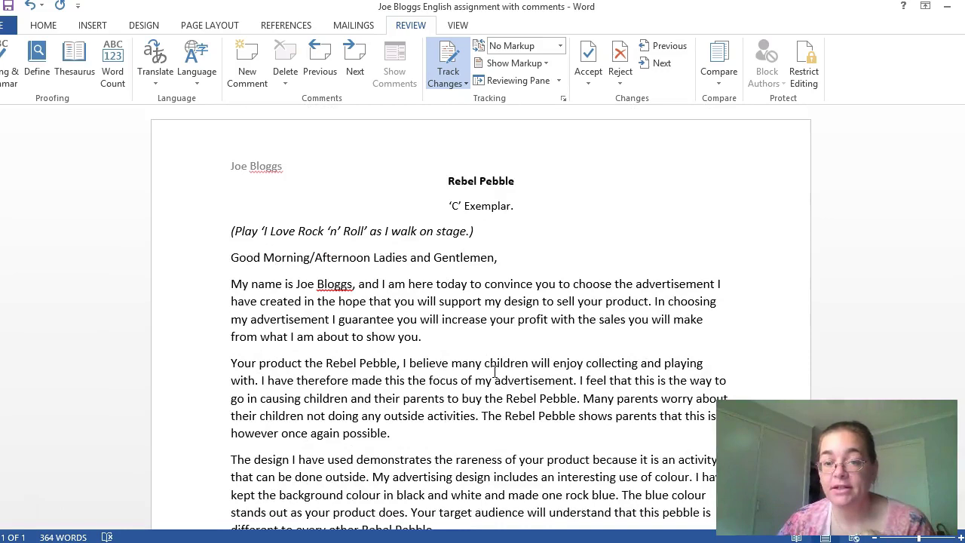
pyautogui.click(8, 5)
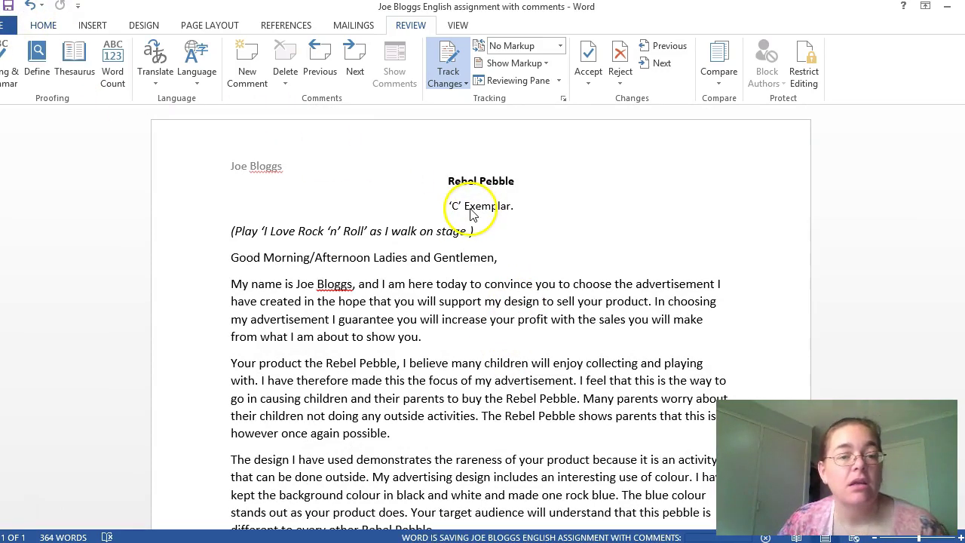